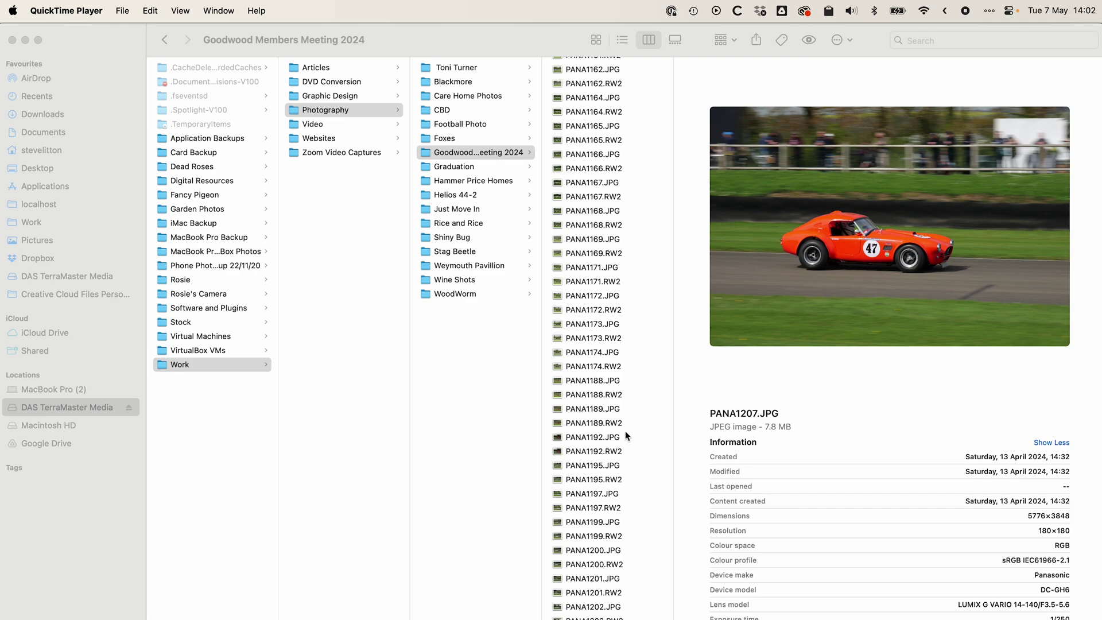
Select the PANA1195 through PANA1202 JPGs together, then clear the multi-file selection
{"action": "left_click", "coordinate": [627, 458]}
{"action": "left_click", "coordinate": [604, 466]}
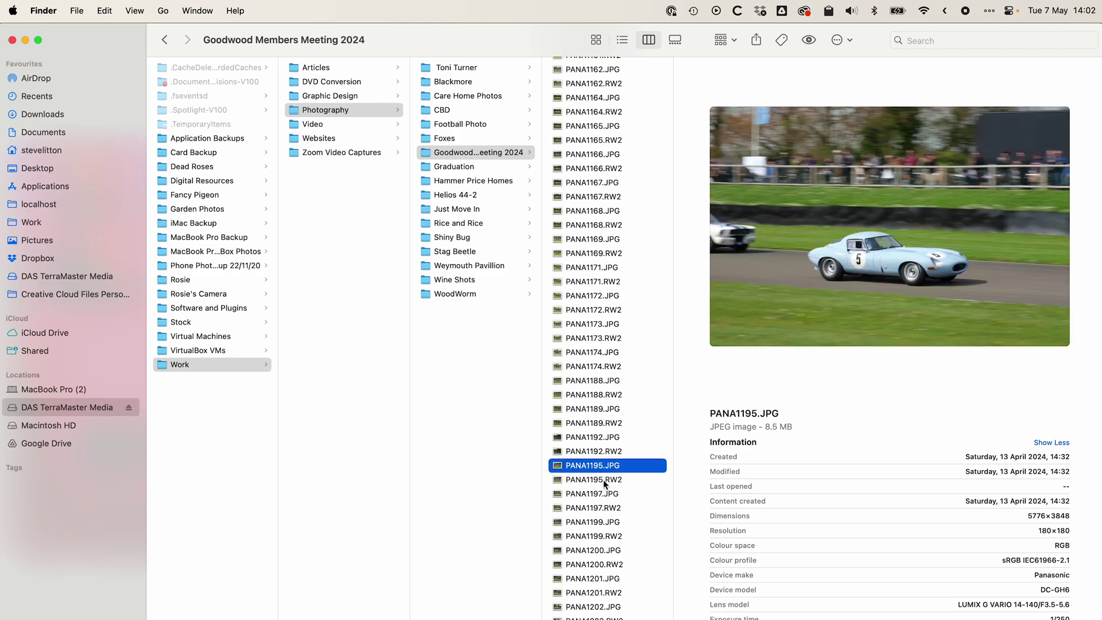
{"action": "left_click", "coordinate": [602, 493], "text": "super"}
{"action": "left_click", "coordinate": [601, 522], "text": "super"}
{"action": "left_click", "coordinate": [601, 550], "text": "super"}
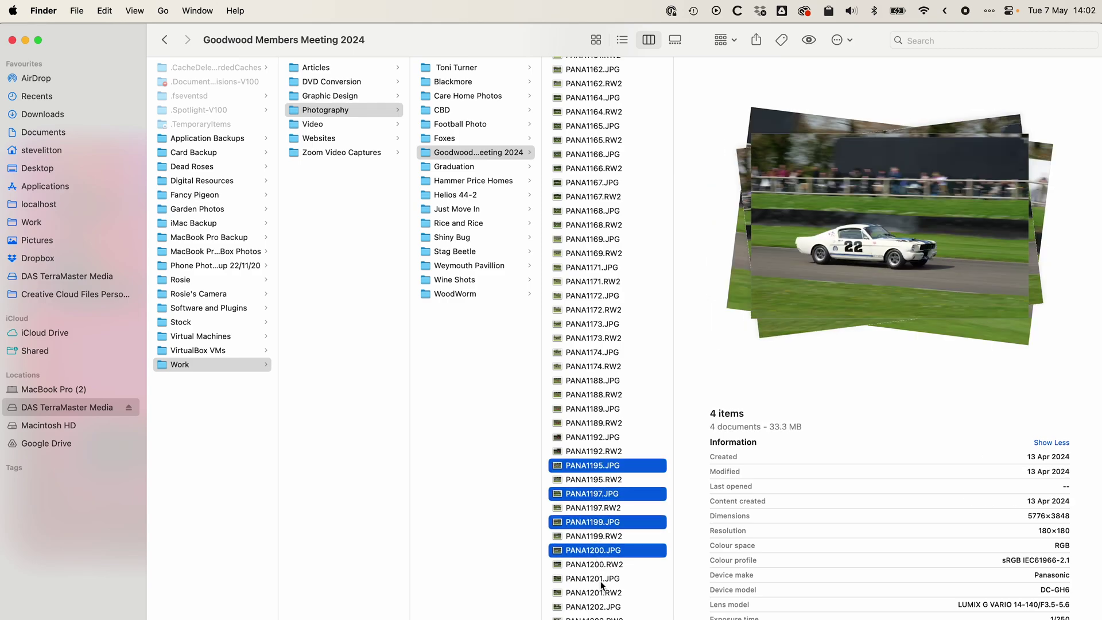
{"action": "left_click", "coordinate": [602, 592], "text": "super"}
{"action": "left_click", "coordinate": [602, 578], "text": "super"}
{"action": "left_click", "coordinate": [602, 592], "text": "super"}
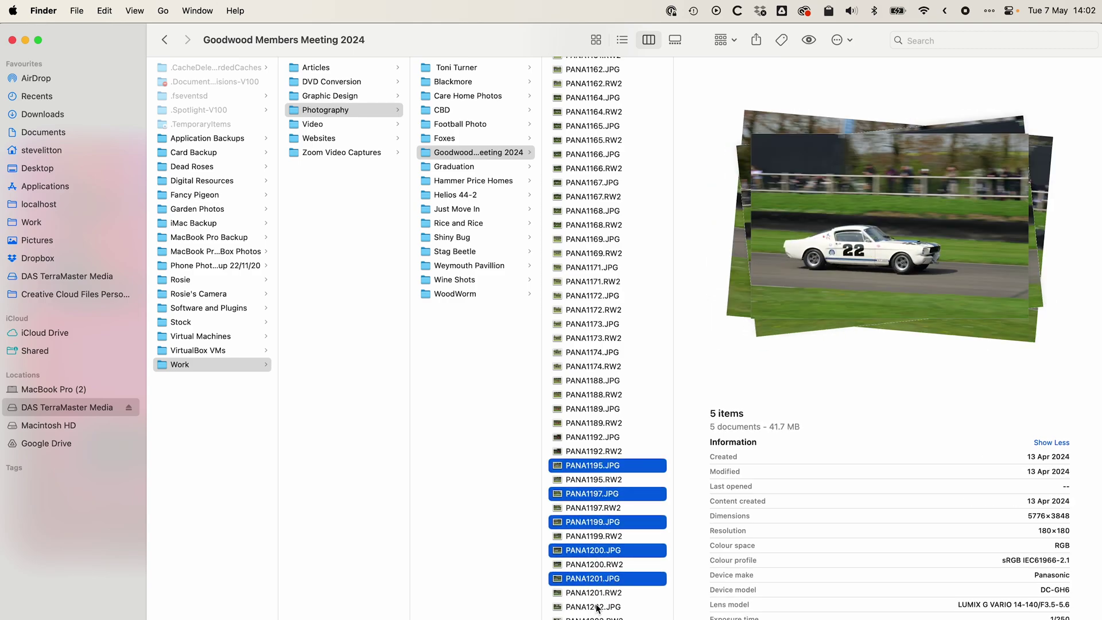
{"action": "left_click", "coordinate": [602, 607], "text": "super"}
{"action": "key", "text": "alt+Down"}
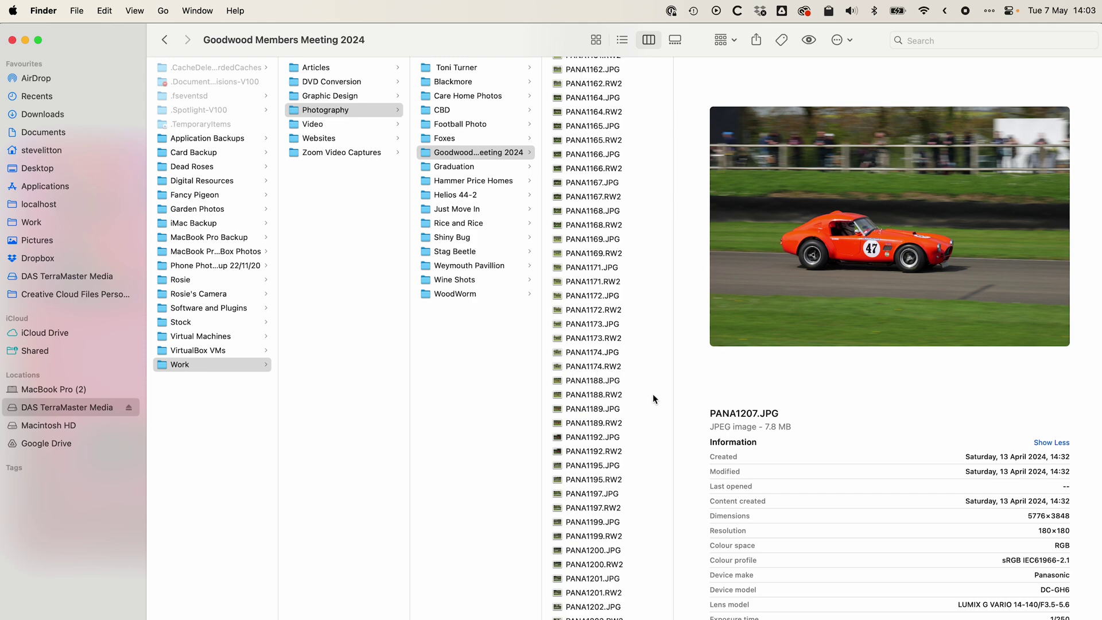
View PANA1168.JPG full size in Quick Look and step through to PANA1171.RW2
{"action": "left_click", "coordinate": [605, 211]}
{"action": "key", "text": "space"}
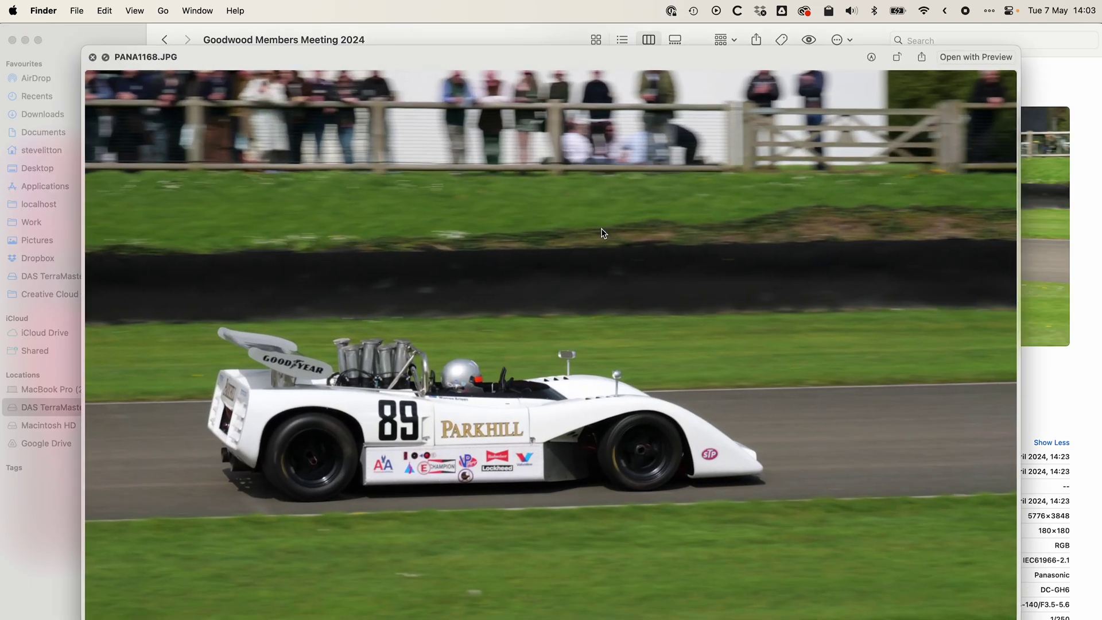
{"action": "key", "text": "Down"}
{"action": "key", "text": "Down"}
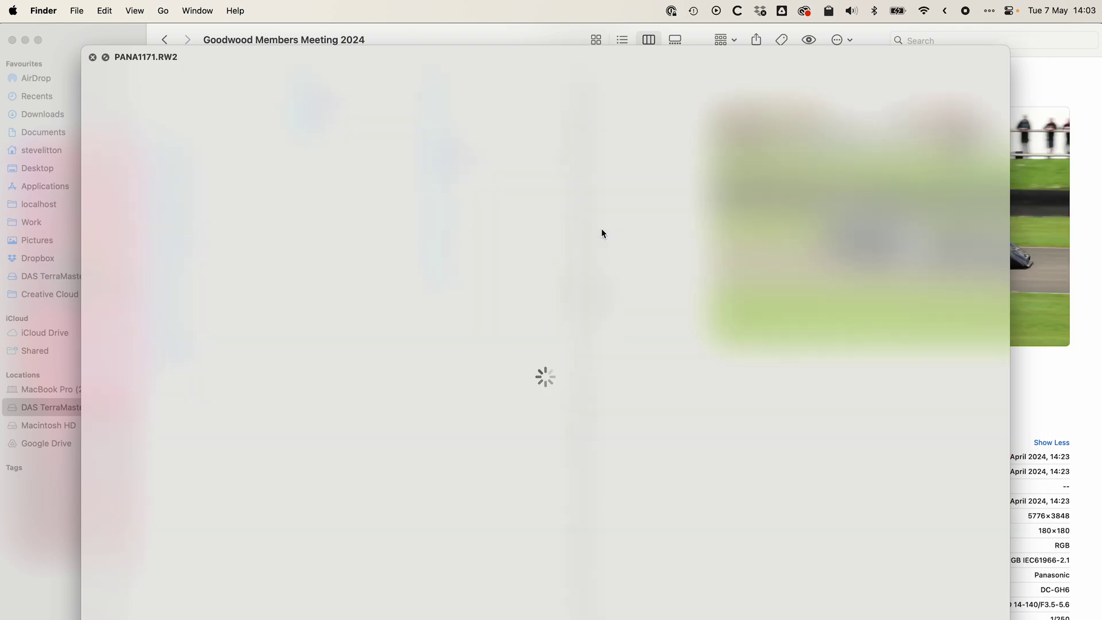
{"action": "key", "text": "Down"}
{"action": "key", "text": "space"}
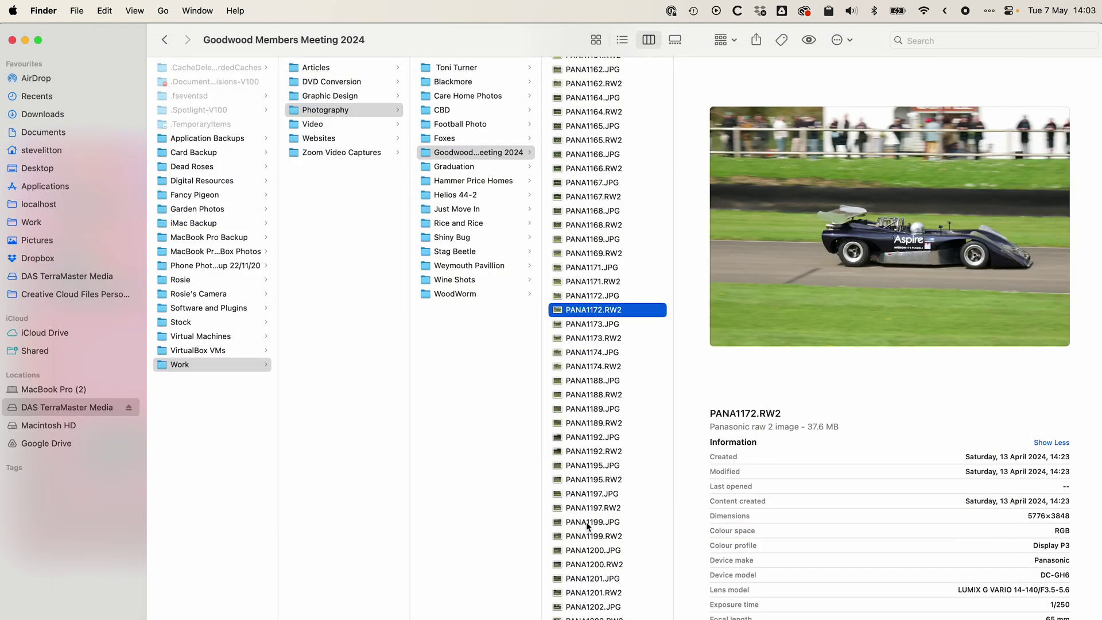
View PANA1205.JPG full size and step through the race photos to PANA1251.JPG
{"action": "key", "text": "alt+Down"}
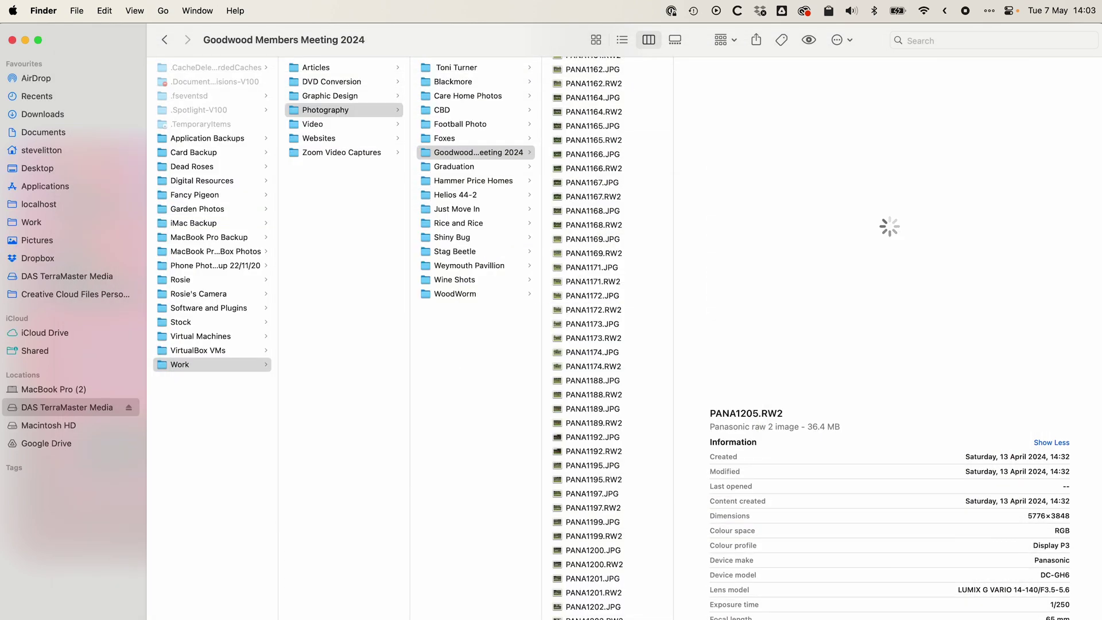
{"action": "key", "text": "Up"}
{"action": "key", "text": "space"}
{"action": "key", "text": "Down"}
{"action": "key", "text": "Down"}
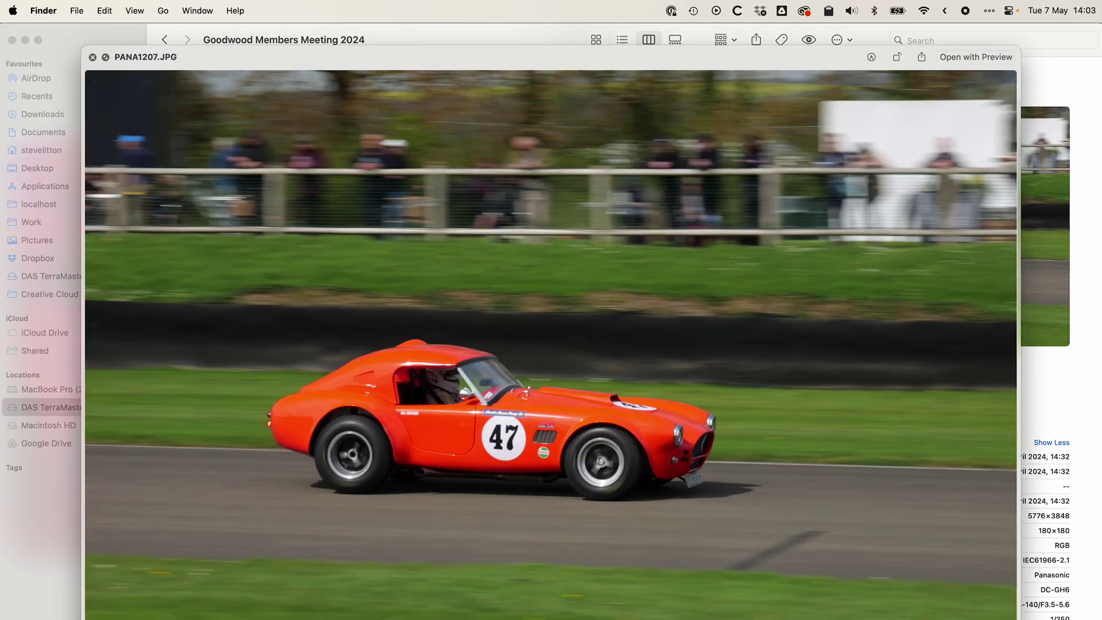
{"action": "key", "text": "Down"}
{"action": "key", "text": "Down"}
{"action": "key", "text": "Down"}
{"action": "key", "text": "Down"}
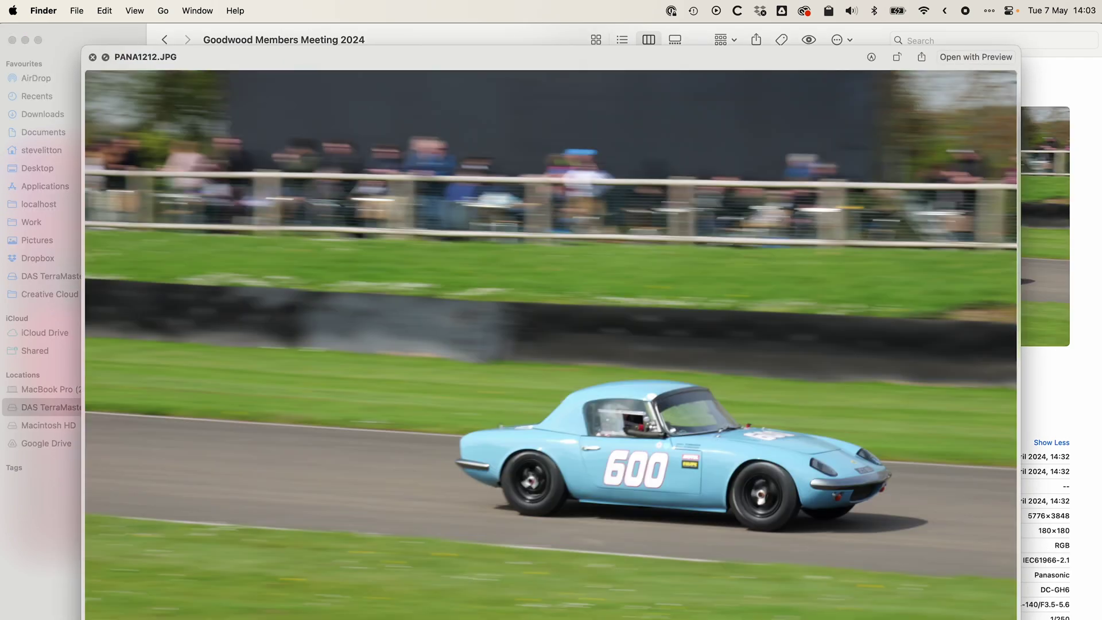
{"action": "key", "text": "Down"}
{"action": "key", "text": "Down"}
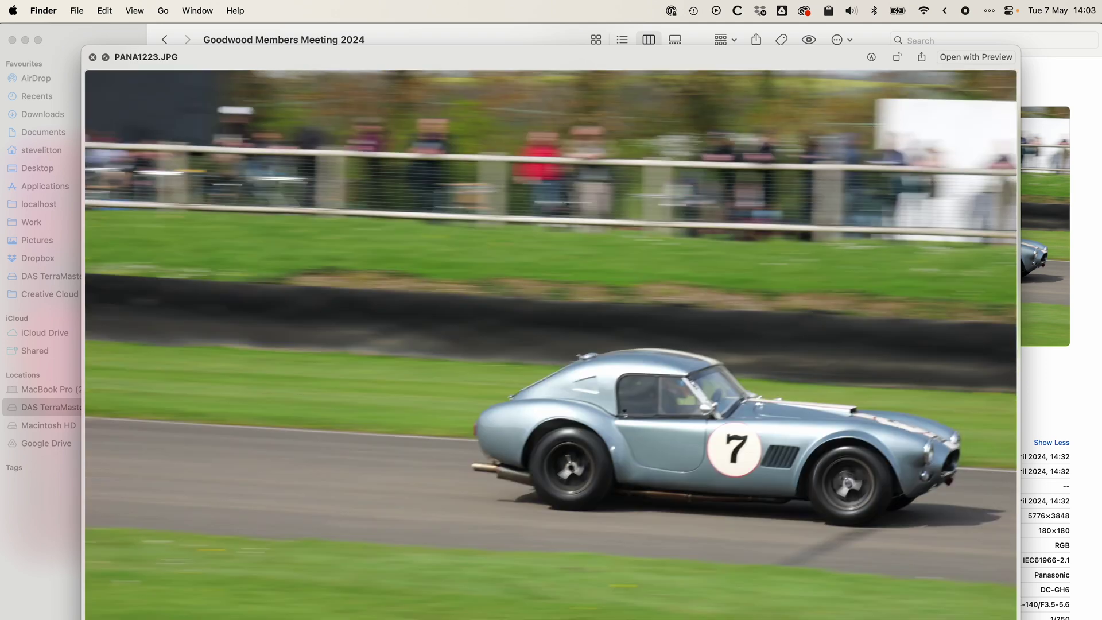
{"action": "key", "text": "Down"}
{"action": "key", "text": "Down"}
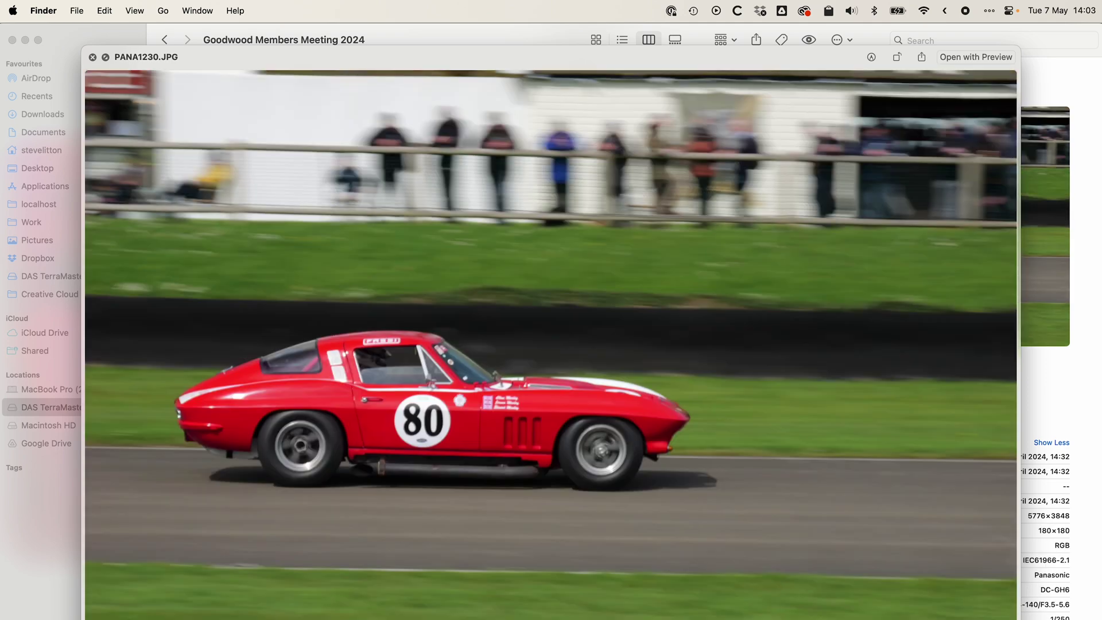
{"action": "key", "text": "Down"}
{"action": "key", "text": "Down"}
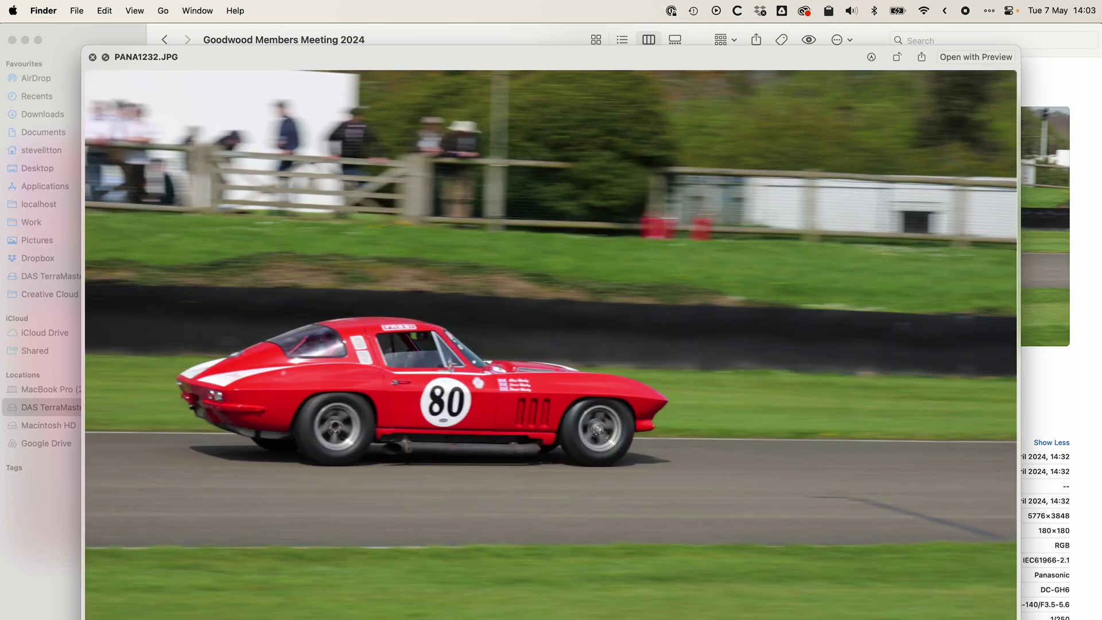
{"action": "key", "text": "Down"}
{"action": "key", "text": "Down"}
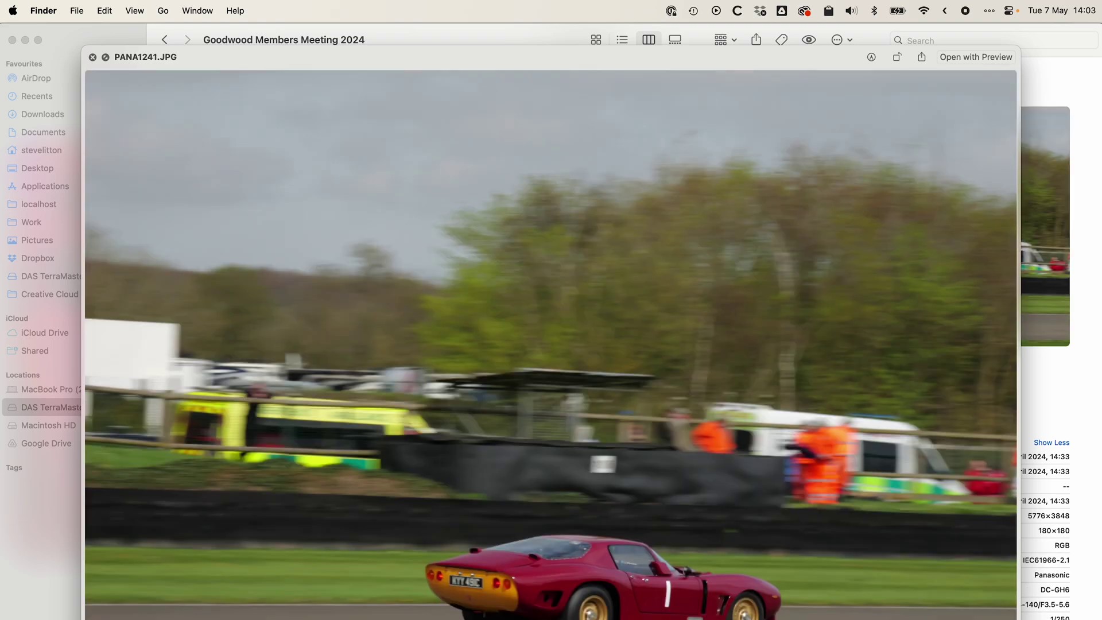
{"action": "key", "text": "Down"}
{"action": "key", "text": "Down"}
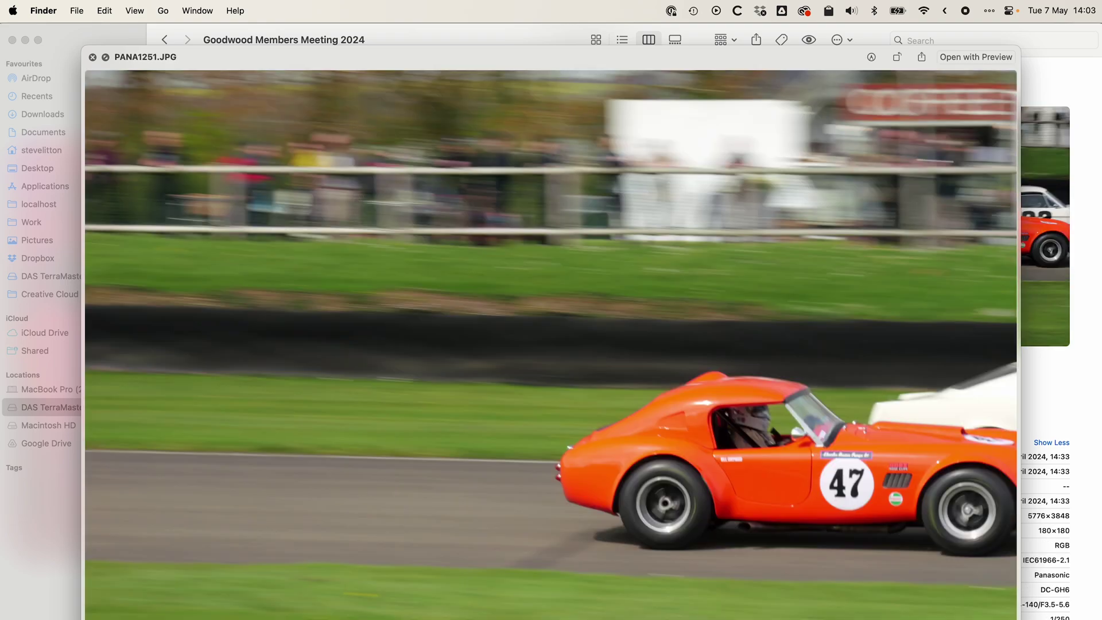
{"action": "key", "text": "Down"}
Select the PANA1205, 1202, 1201 and 1200 JPGs together, then preview PANA1201.RW2 alone
{"action": "key", "text": "space"}
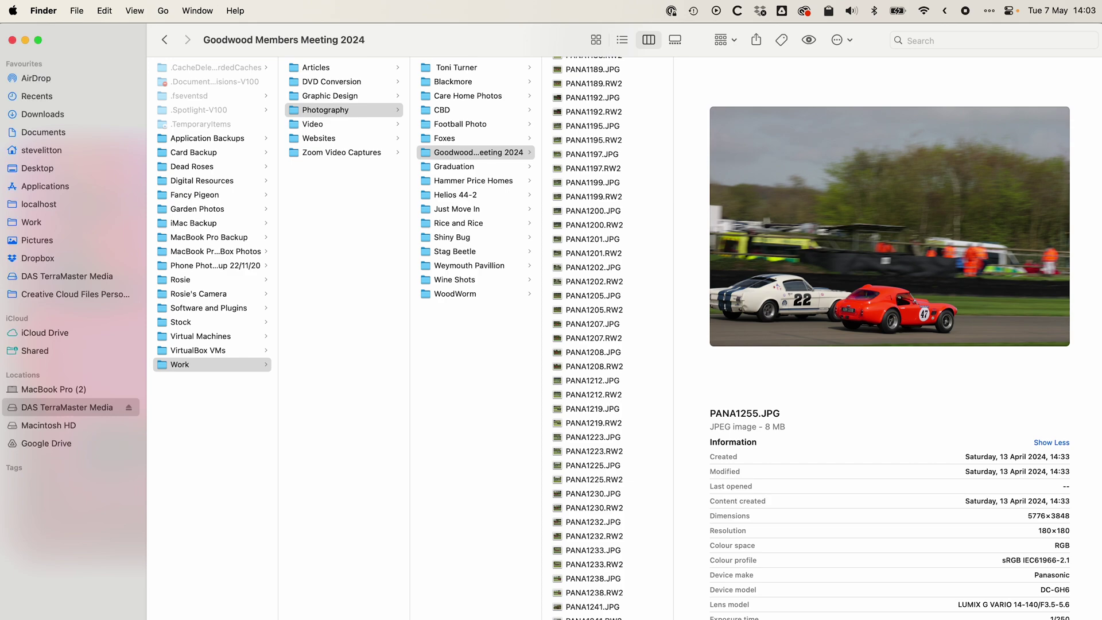
{"action": "key", "text": "Up"}
{"action": "key", "text": "Up"}
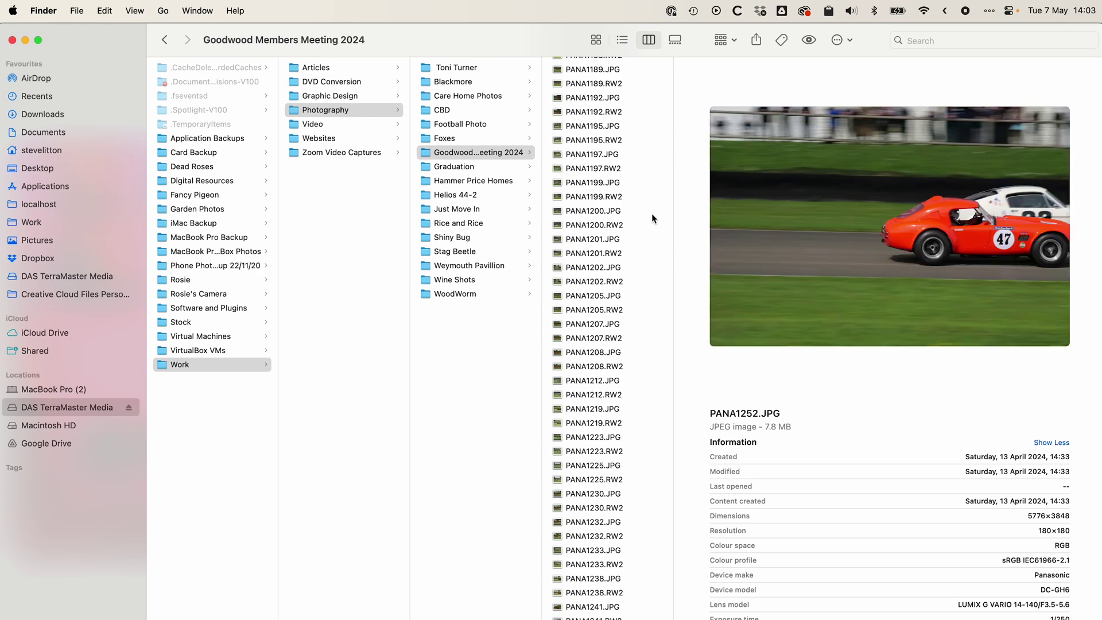
{"action": "left_click", "coordinate": [606, 296]}
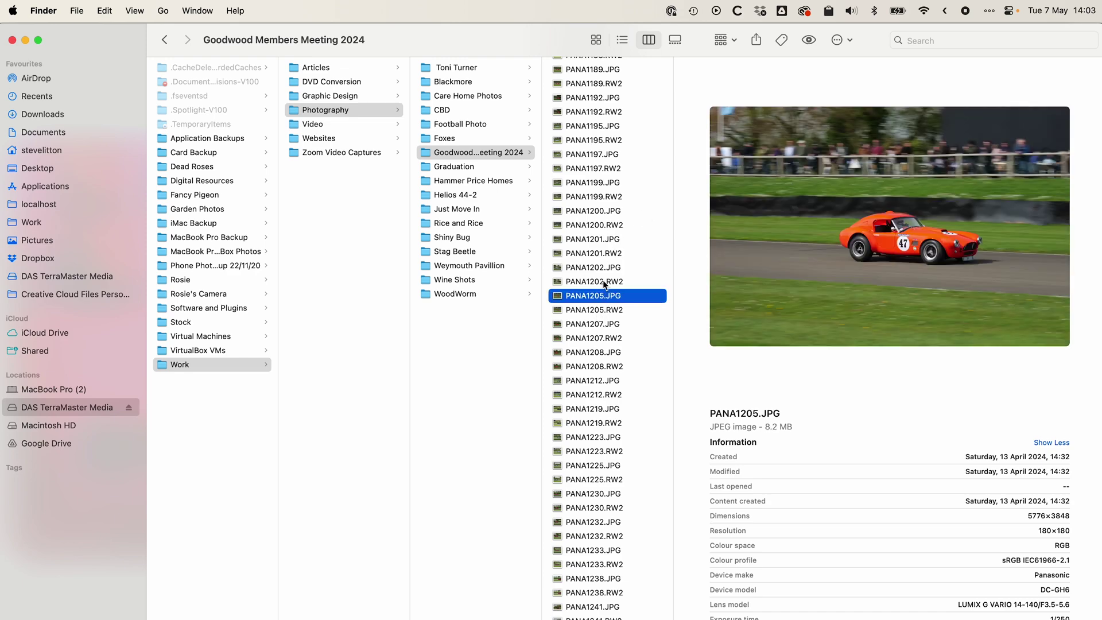
{"action": "left_click", "coordinate": [604, 268], "text": "super"}
{"action": "left_click", "coordinate": [604, 239], "text": "super"}
{"action": "left_click", "coordinate": [603, 212], "text": "super"}
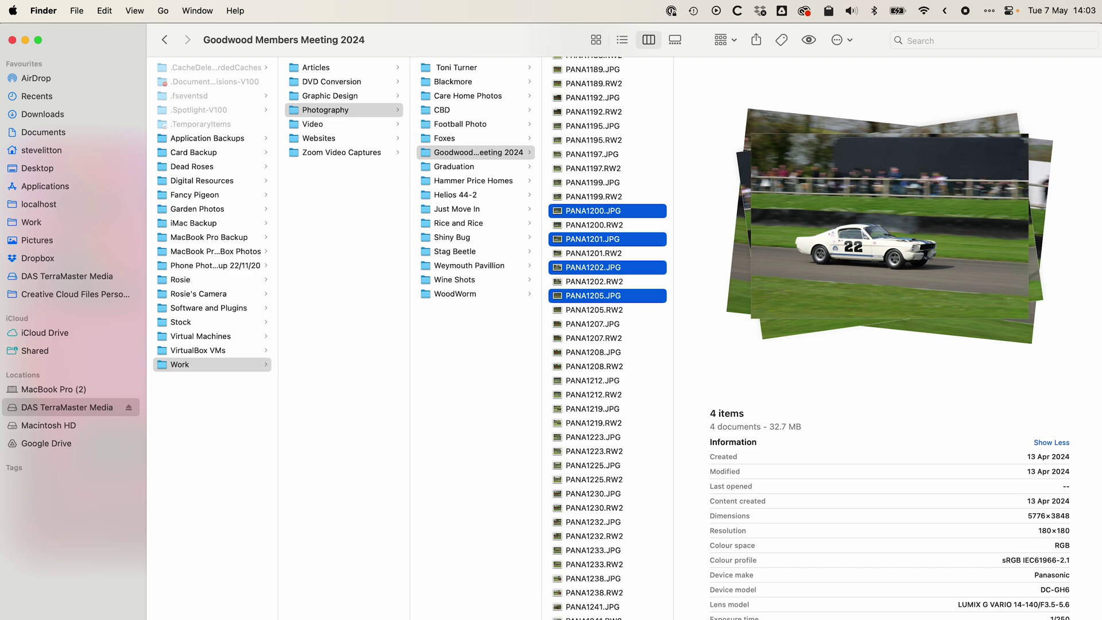
{"action": "left_click", "coordinate": [591, 253]}
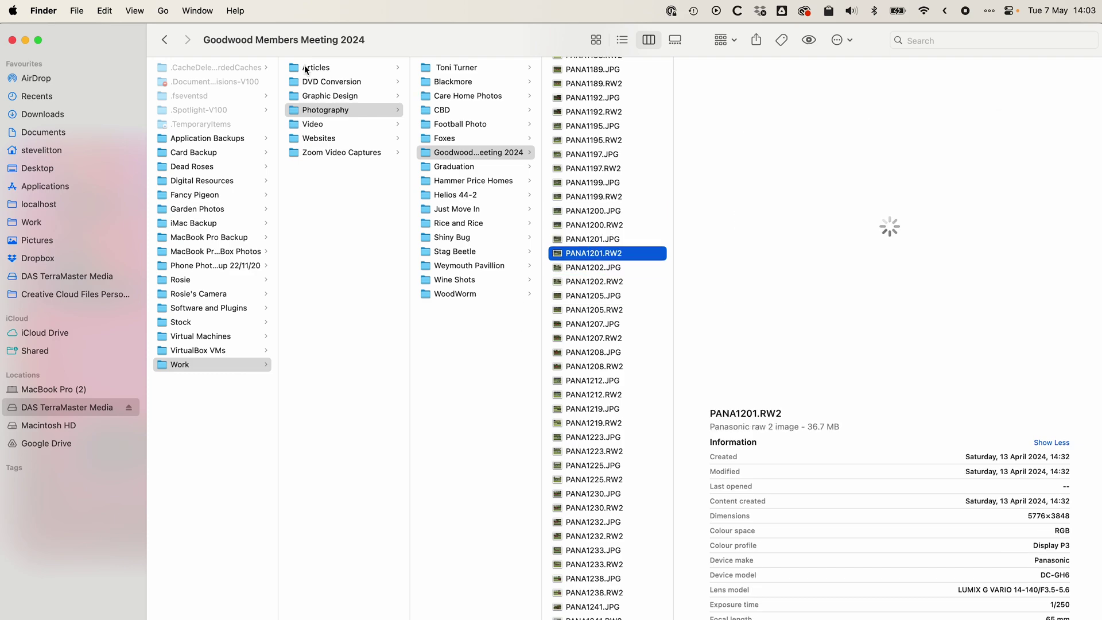
Sort the Goodwood folder's files by Kind and scroll through the JPG group to the first RW2 files
{"action": "left_click", "coordinate": [135, 10]}
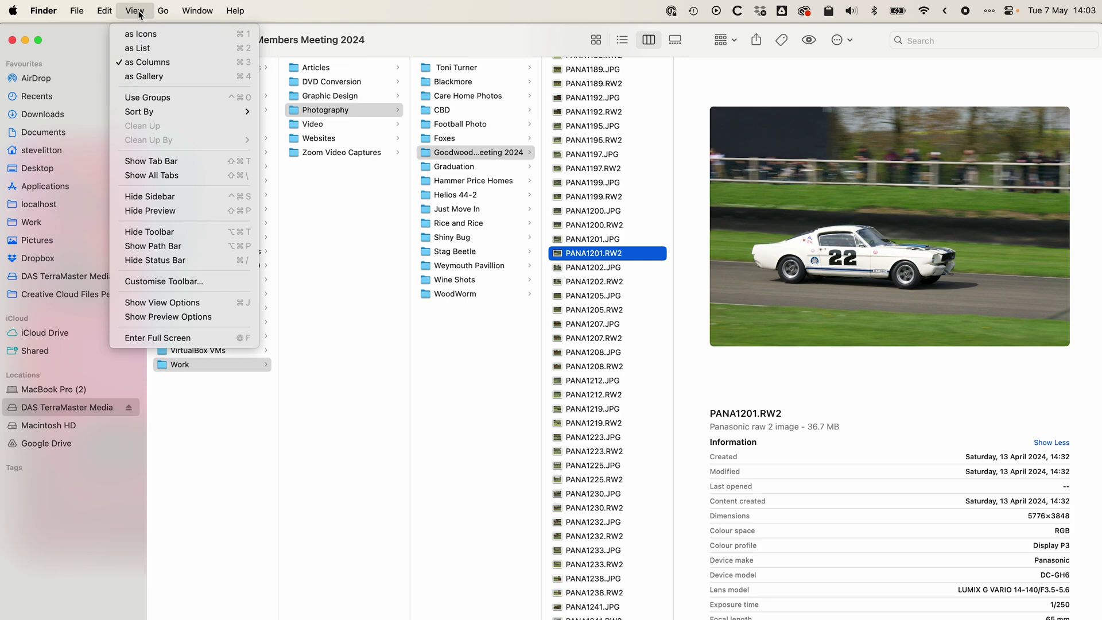
{"action": "left_click", "coordinate": [635, 327]}
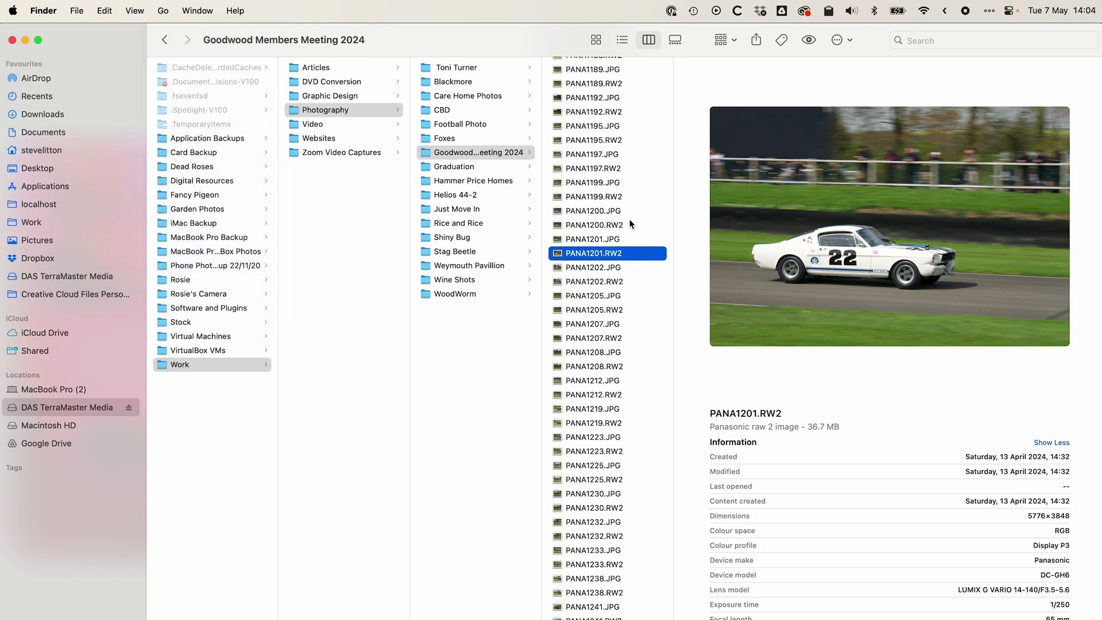
{"action": "left_click", "coordinate": [135, 11]}
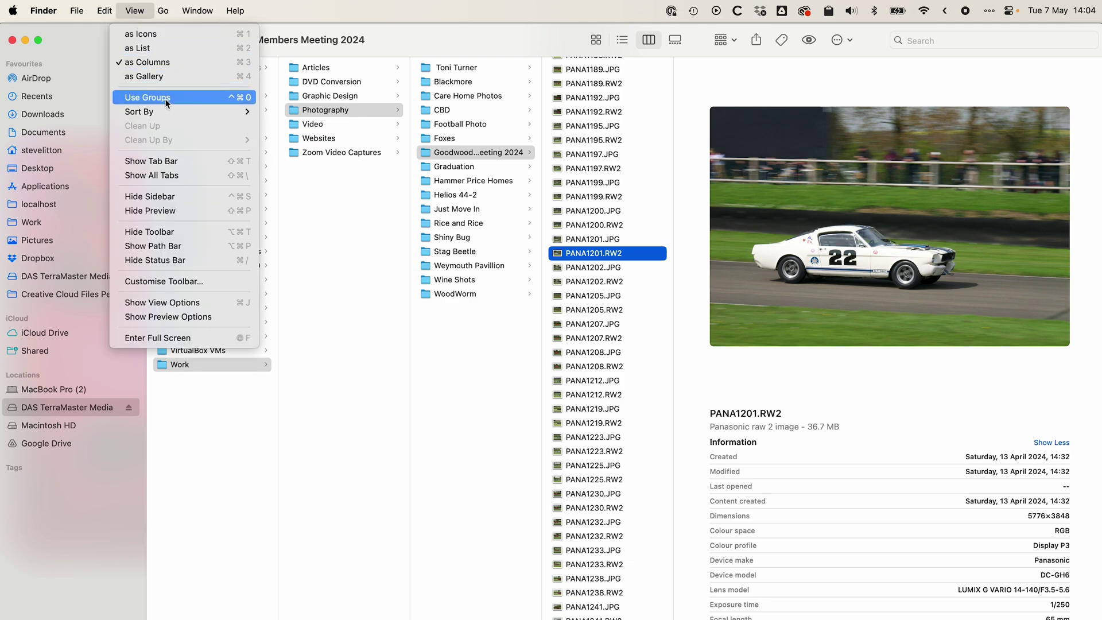
{"action": "mouse_move", "coordinate": [153, 111]}
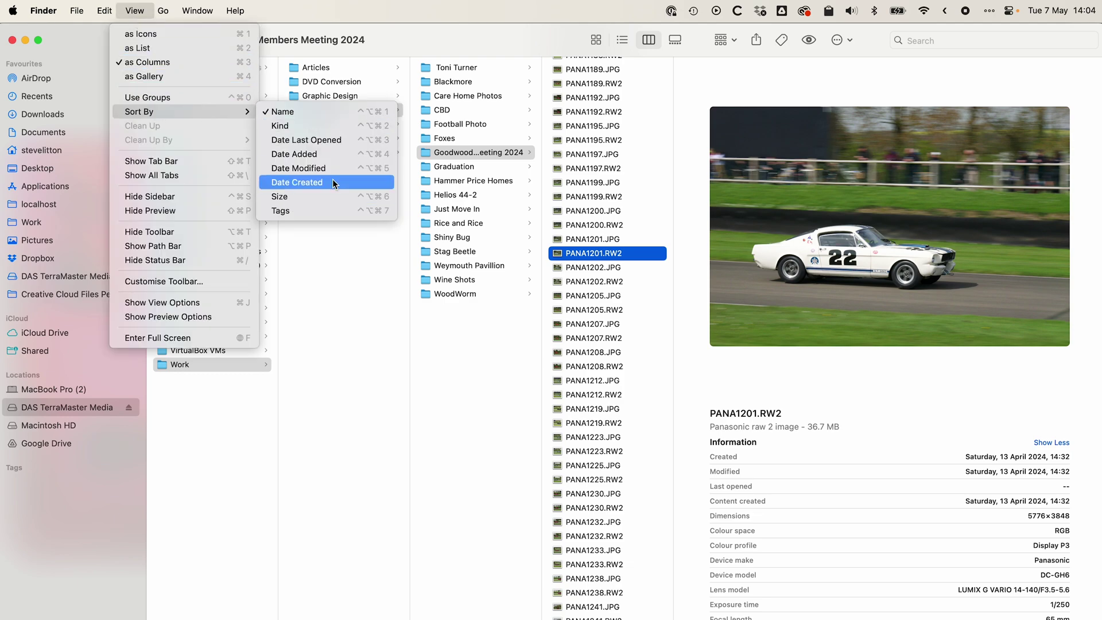
{"action": "left_click", "coordinate": [330, 129]}
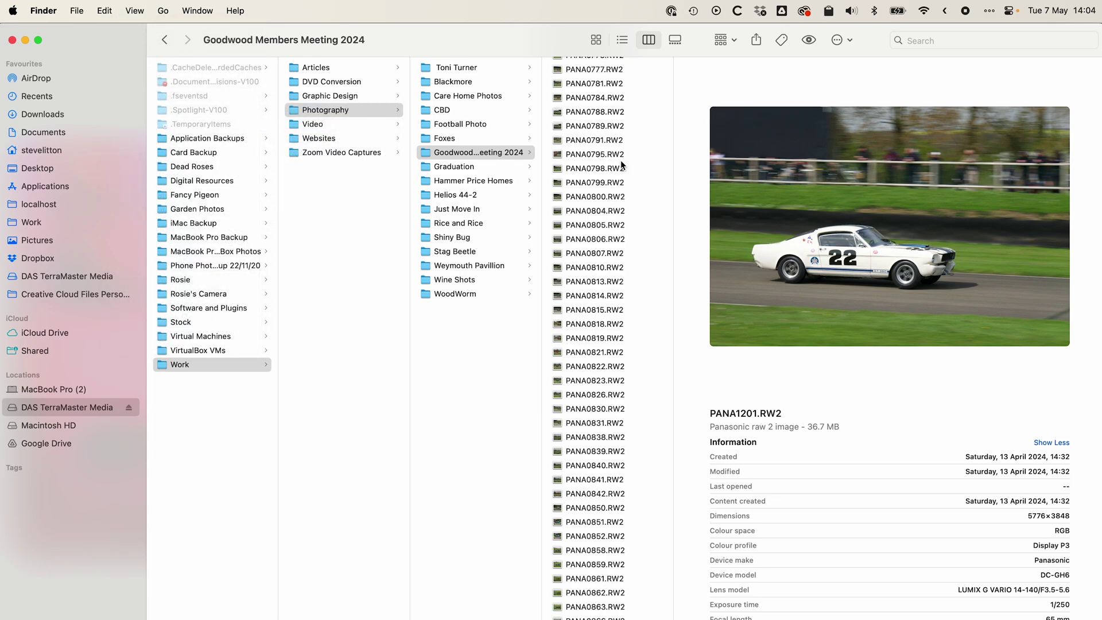
{"action": "scroll", "coordinate": [623, 161], "scroll_direction": "up", "scroll_amount": 10}
{"action": "scroll", "coordinate": [622, 162], "scroll_direction": "up", "scroll_amount": 15}
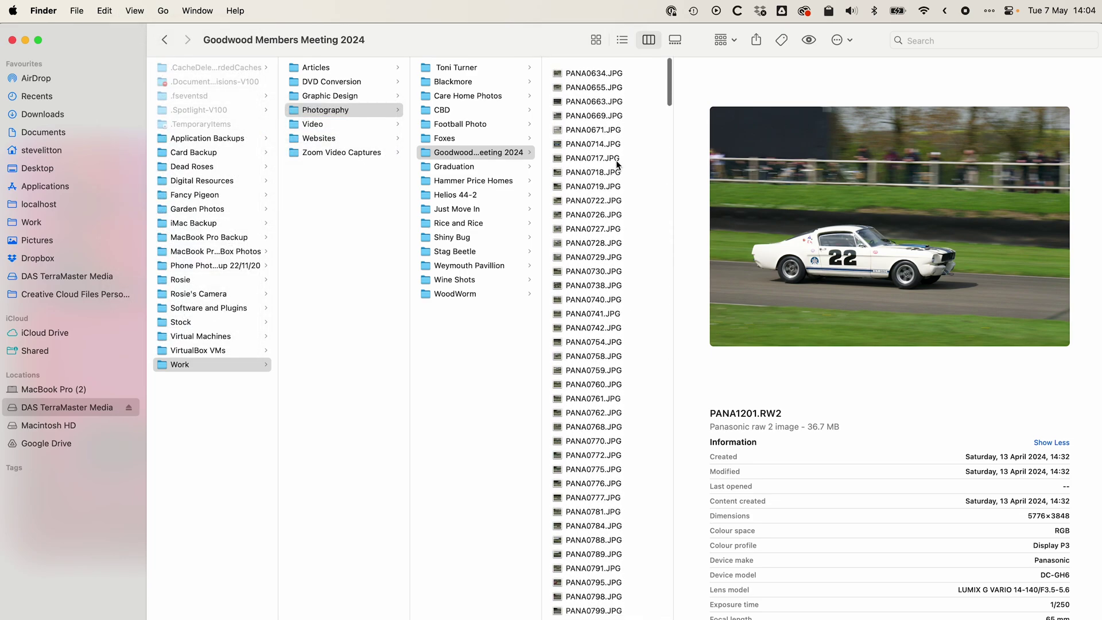
{"action": "scroll", "coordinate": [617, 163], "scroll_direction": "down", "scroll_amount": 15}
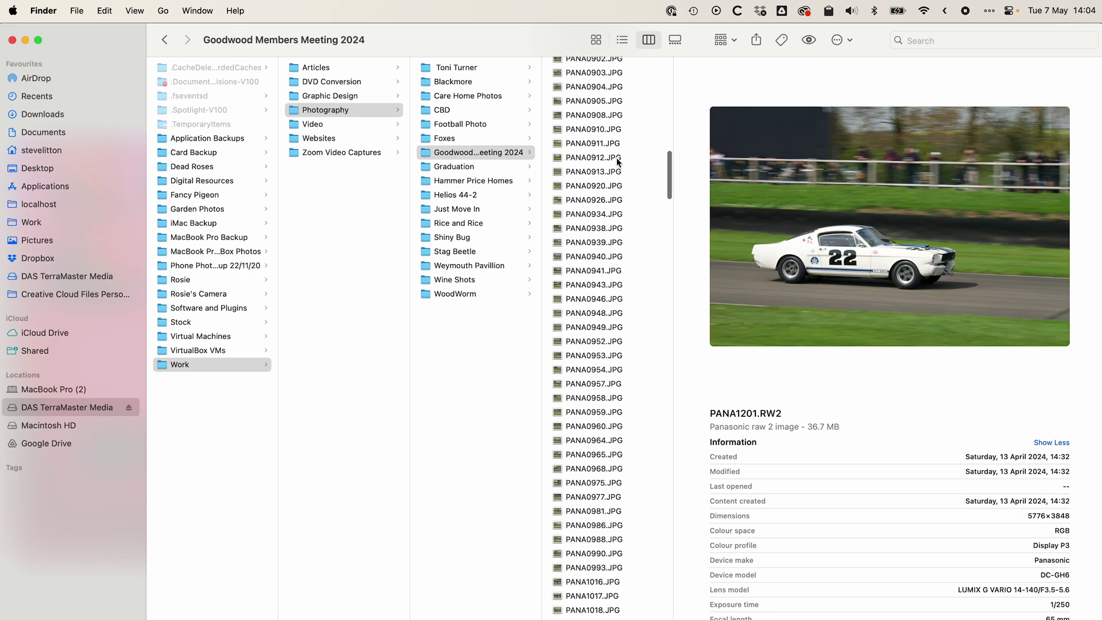
{"action": "scroll", "coordinate": [617, 164], "scroll_direction": "down", "scroll_amount": 15}
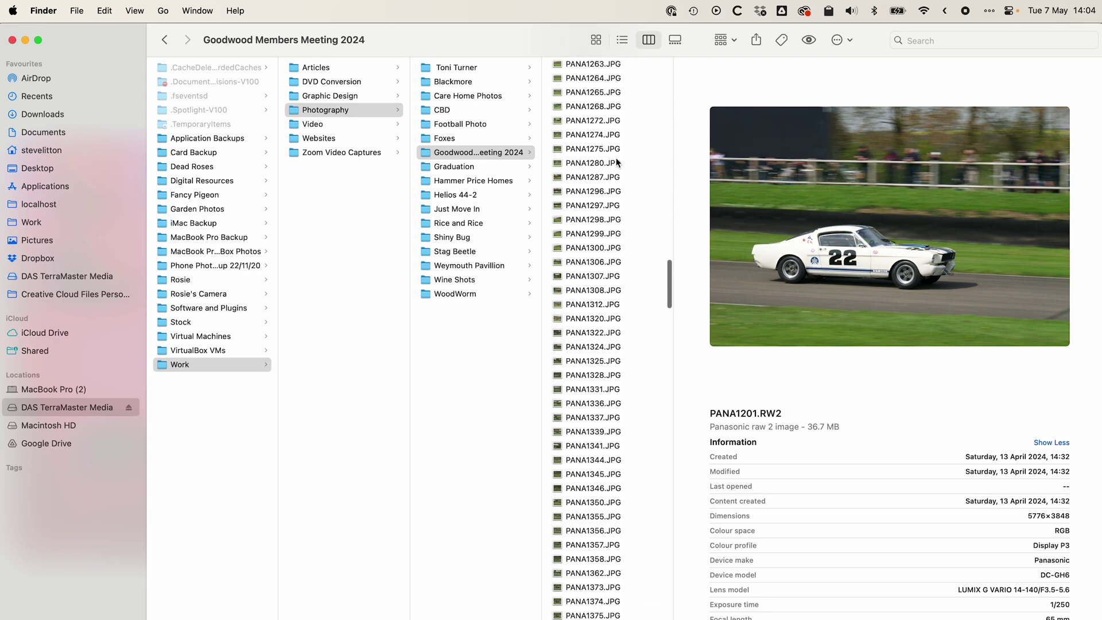
{"action": "scroll", "coordinate": [617, 162], "scroll_direction": "down", "scroll_amount": 10}
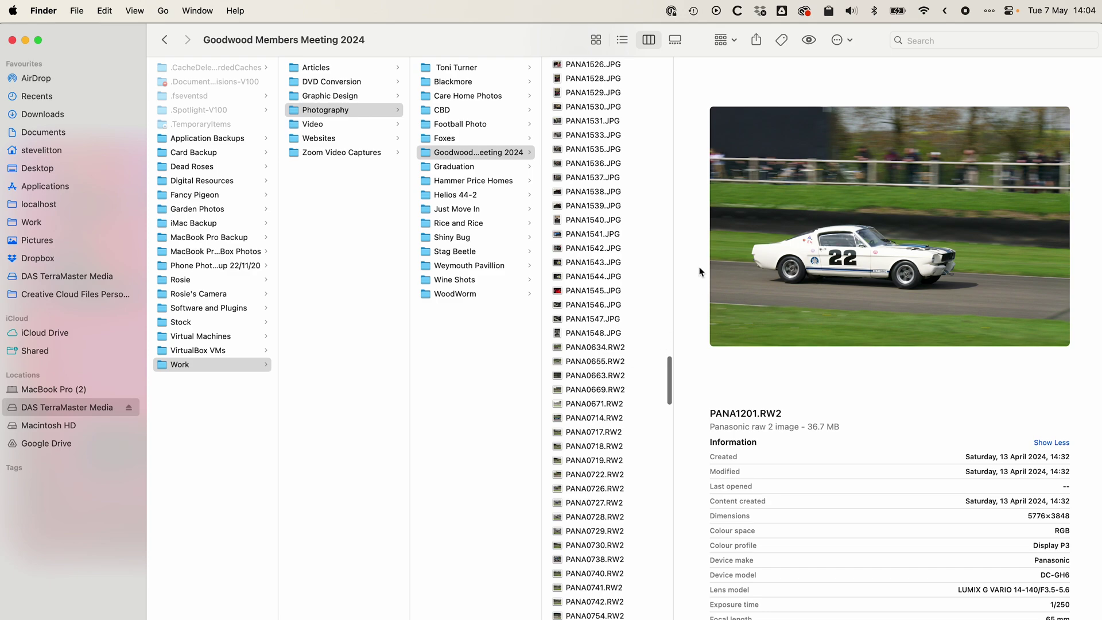
Create a new folder named 'JPG' inside Goodwood Members Meeting 2024
{"action": "left_click", "coordinate": [500, 152]}
{"action": "left_click", "coordinate": [604, 141]}
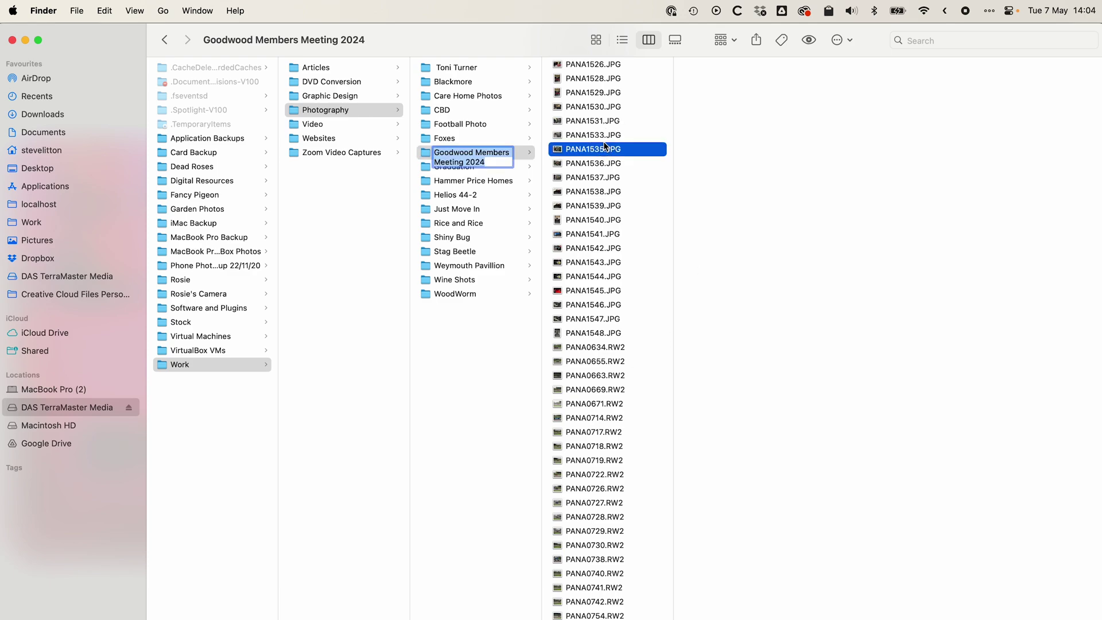
{"action": "key", "text": "super+shift+n"}
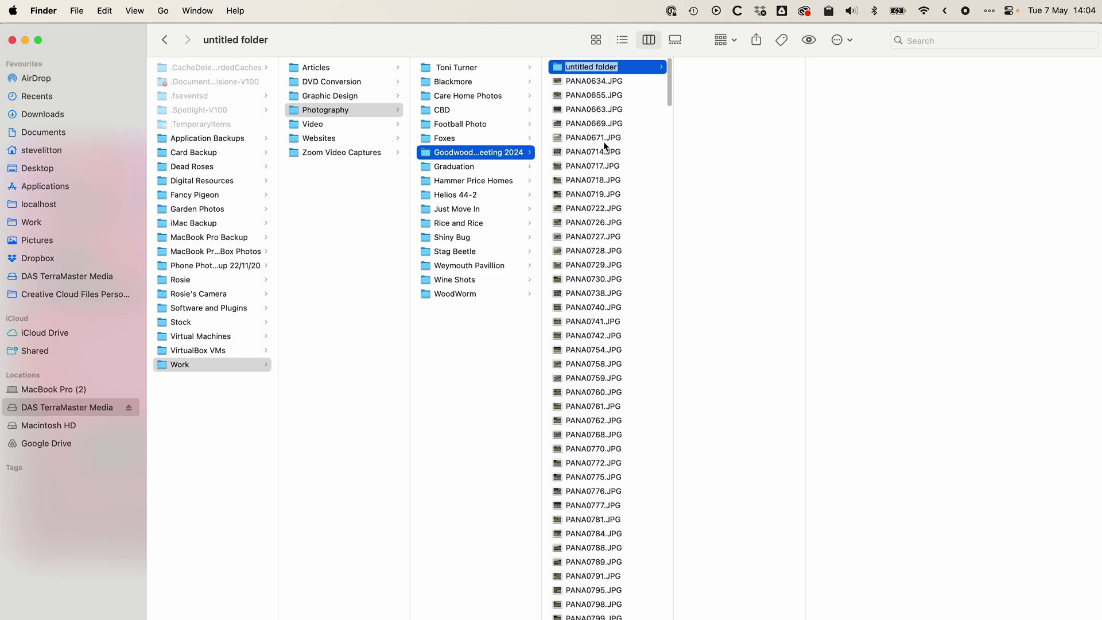
{"action": "key", "text": "BackSpace"}
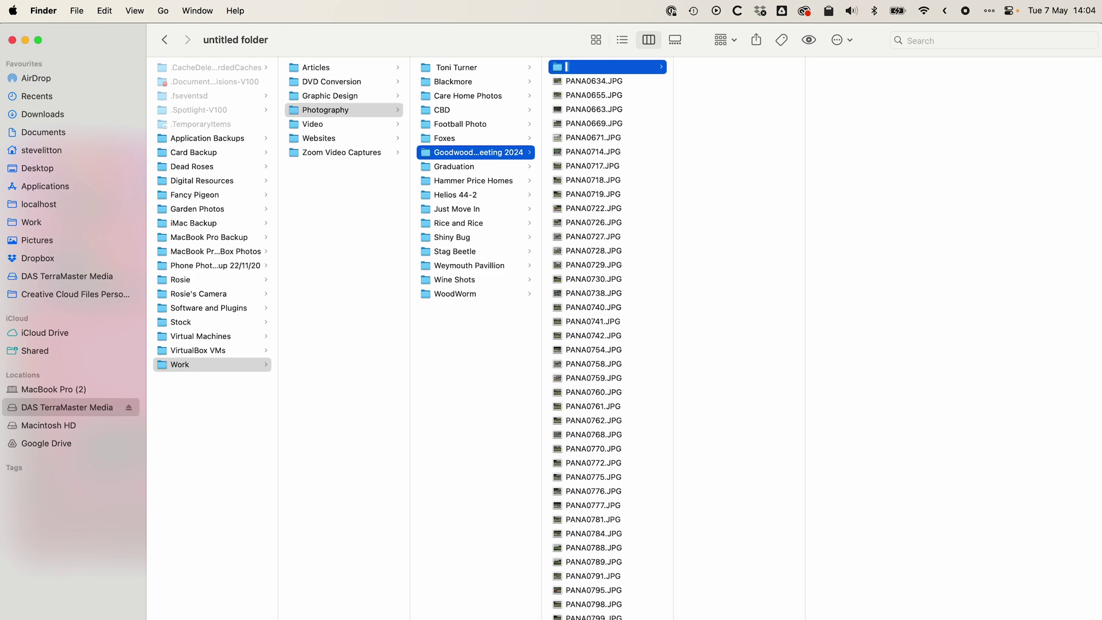
{"action": "type", "text": "JPHG"}
{"action": "key", "text": "Return"}
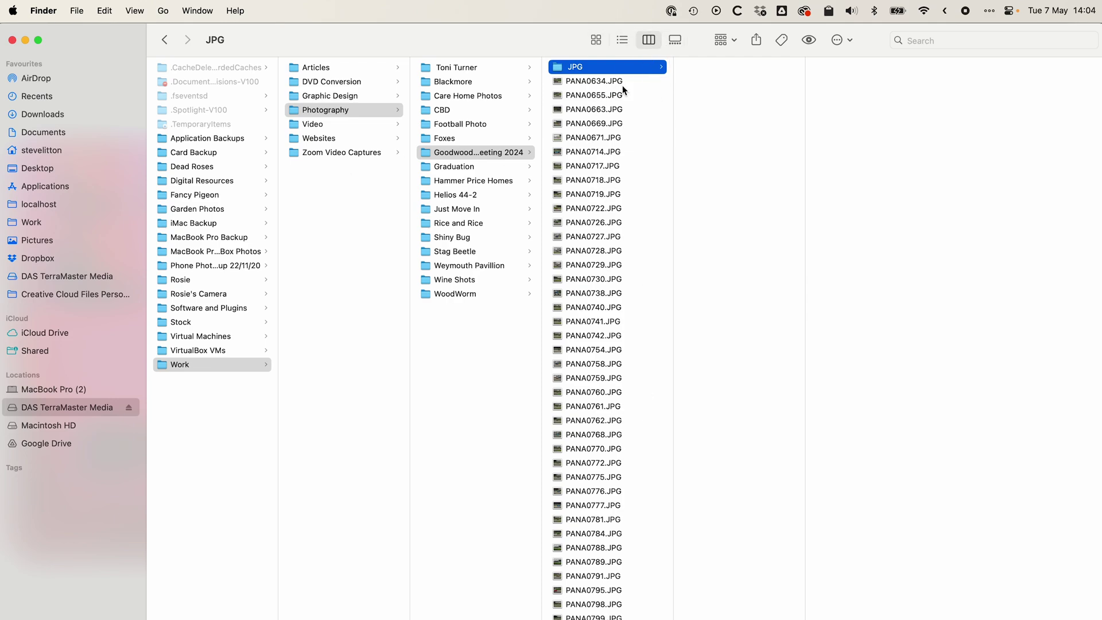
{"action": "key", "text": "super+1"}
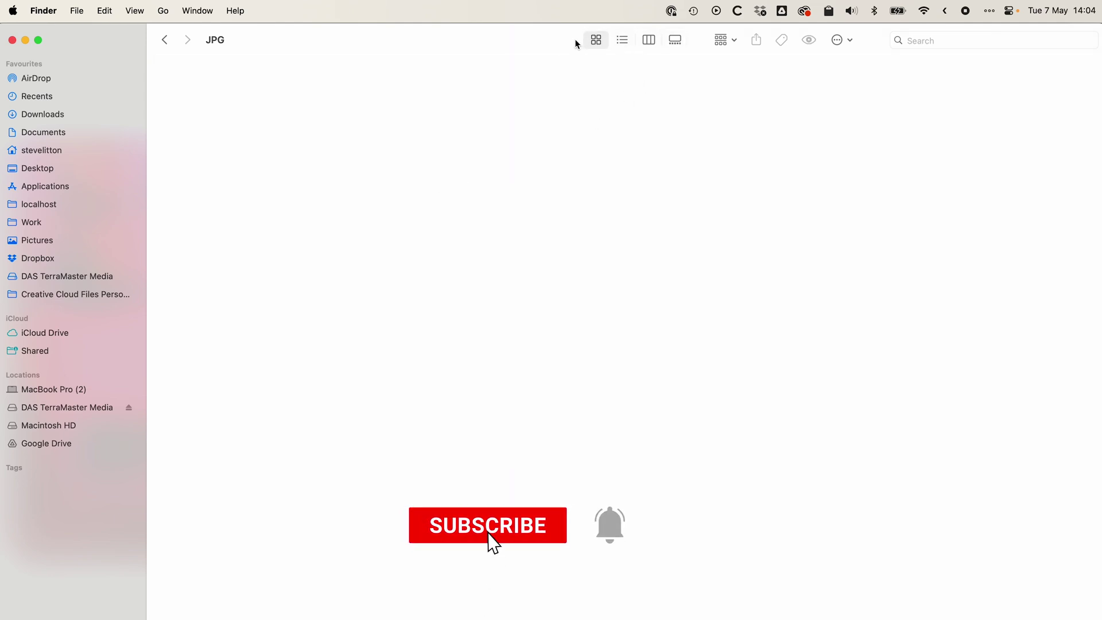
{"action": "left_click", "coordinate": [165, 40]}
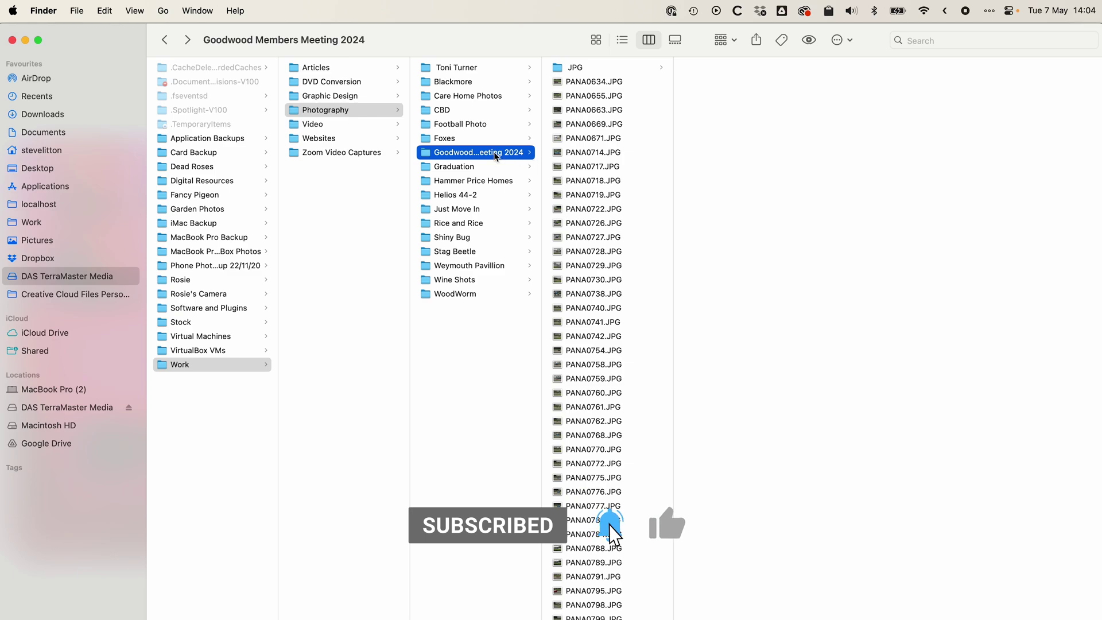
{"action": "left_click", "coordinate": [596, 40]}
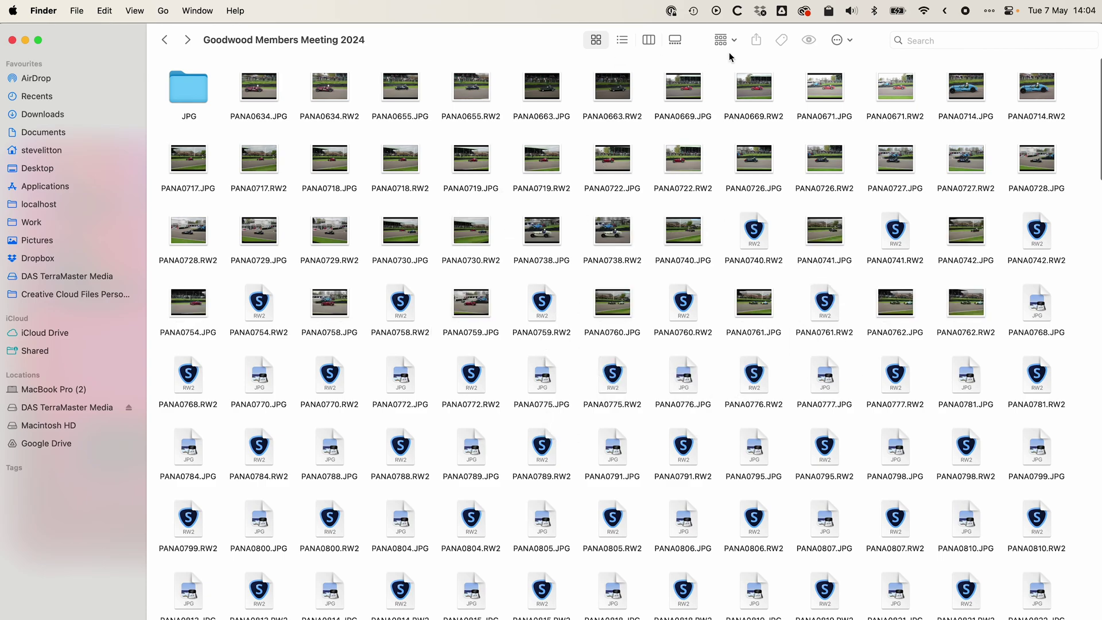
{"action": "left_click", "coordinate": [624, 41]}
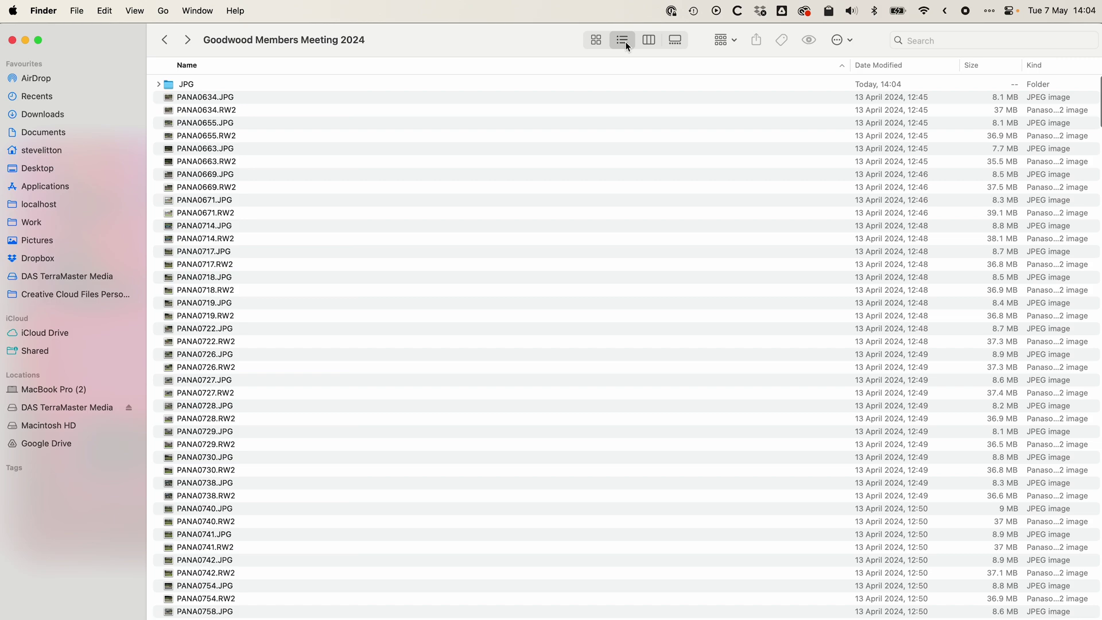
{"action": "left_click", "coordinate": [648, 39]}
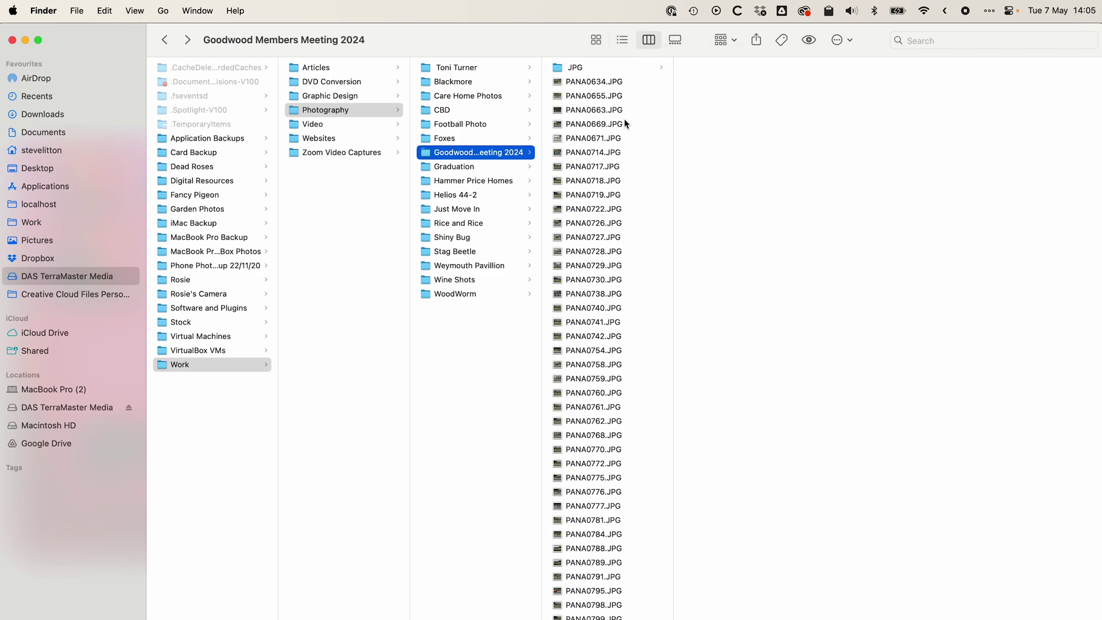
{"action": "key", "text": "super+2"}
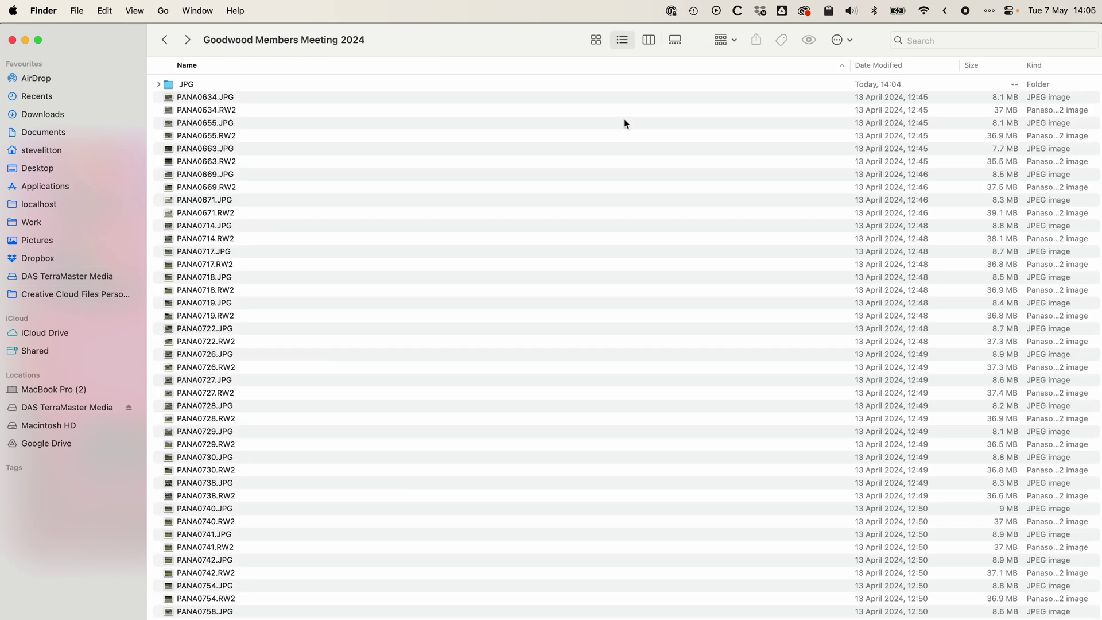
{"action": "key", "text": "super+1"}
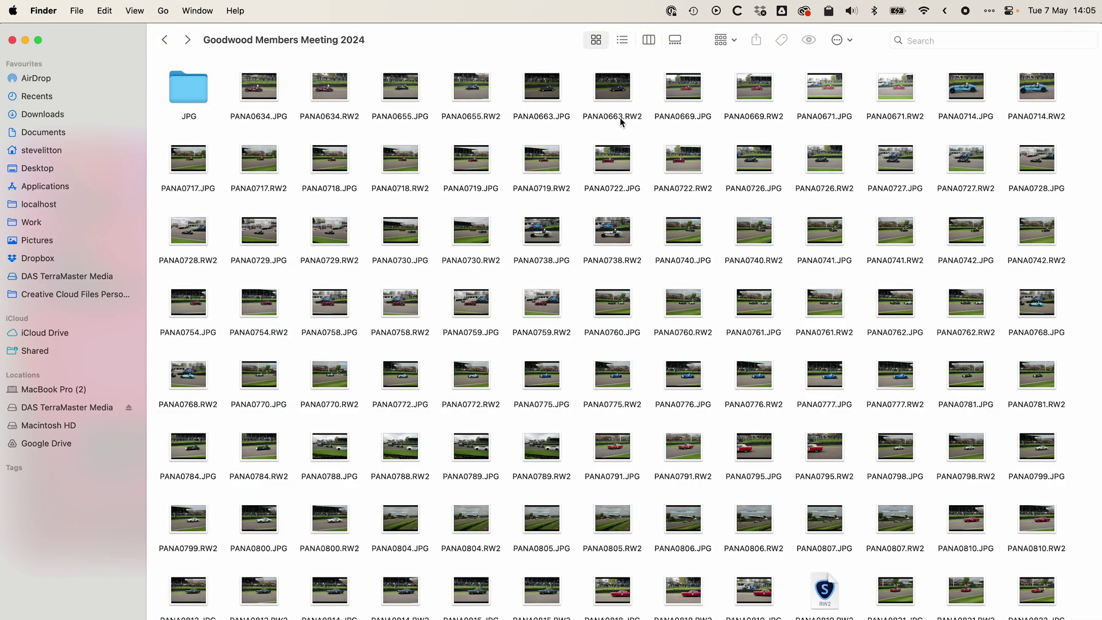
{"action": "key", "text": "super+3"}
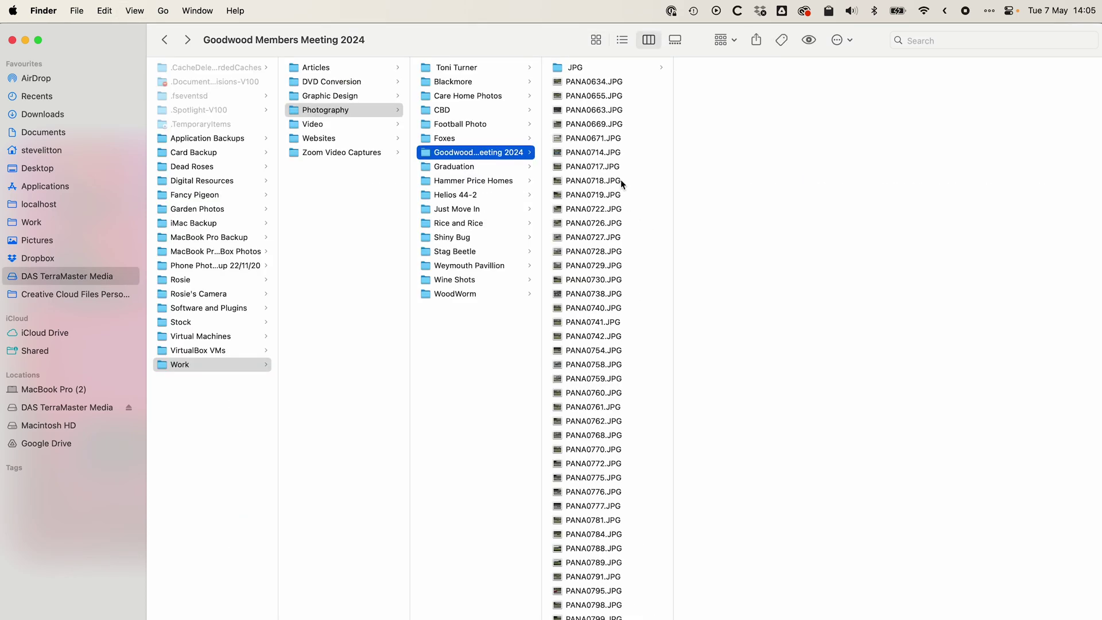
Select PANA0634.JPG through PANA1548.JPG and move them into the JPG folder
{"action": "left_click", "coordinate": [609, 82]}
{"action": "scroll", "coordinate": [625, 537], "scroll_direction": "down", "scroll_amount": 5}
{"action": "scroll", "coordinate": [625, 532], "scroll_direction": "down", "scroll_amount": 15}
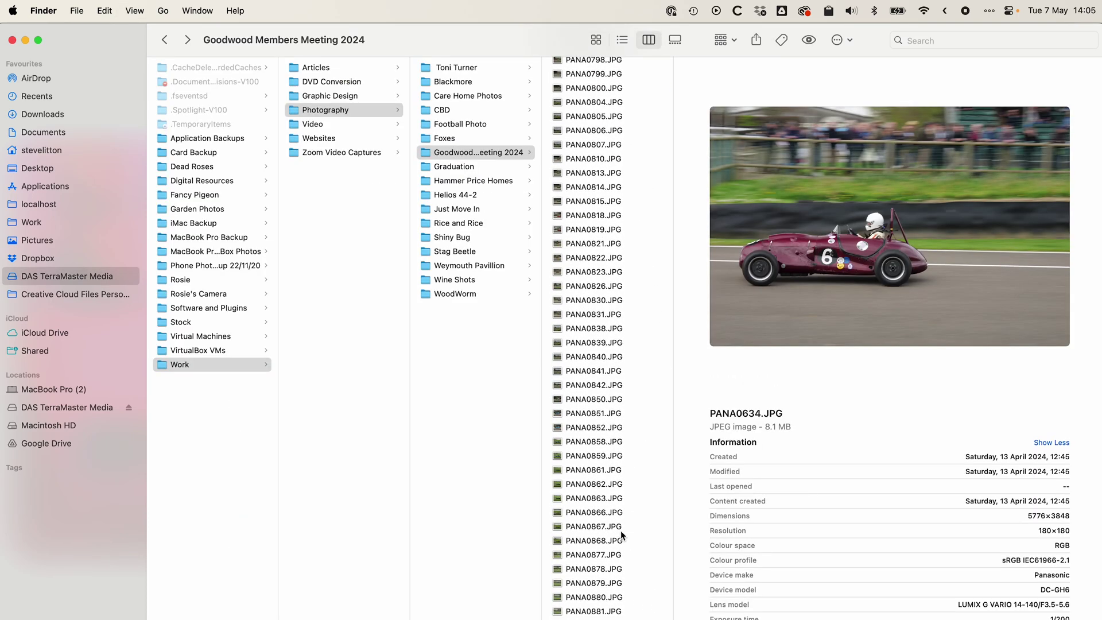
{"action": "scroll", "coordinate": [617, 528], "scroll_direction": "up", "scroll_amount": 15}
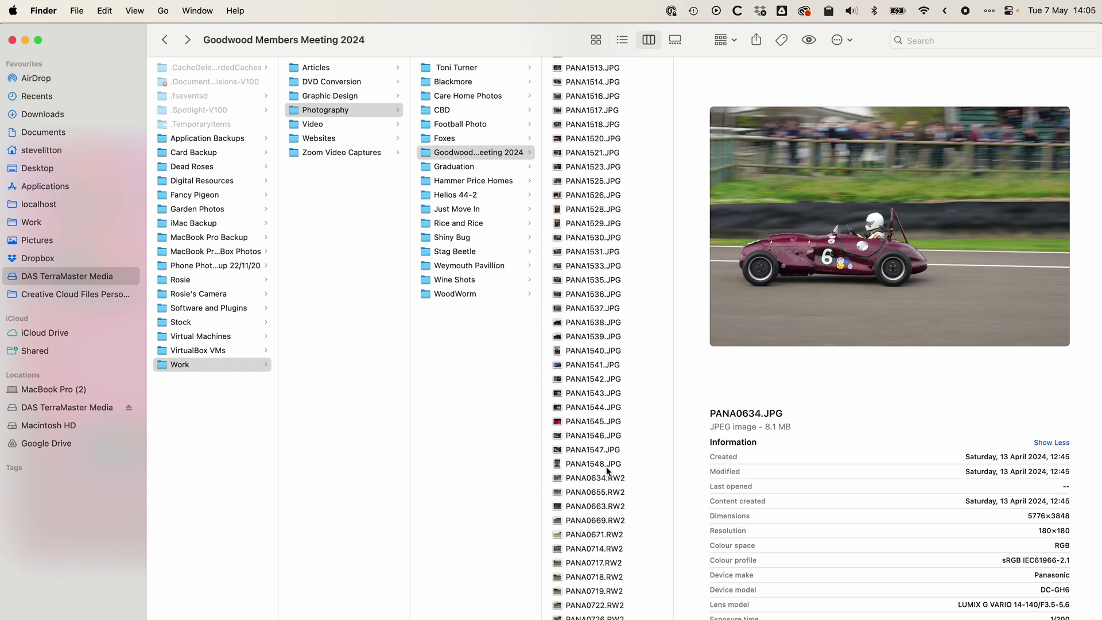
{"action": "left_click", "coordinate": [604, 463], "text": "shift"}
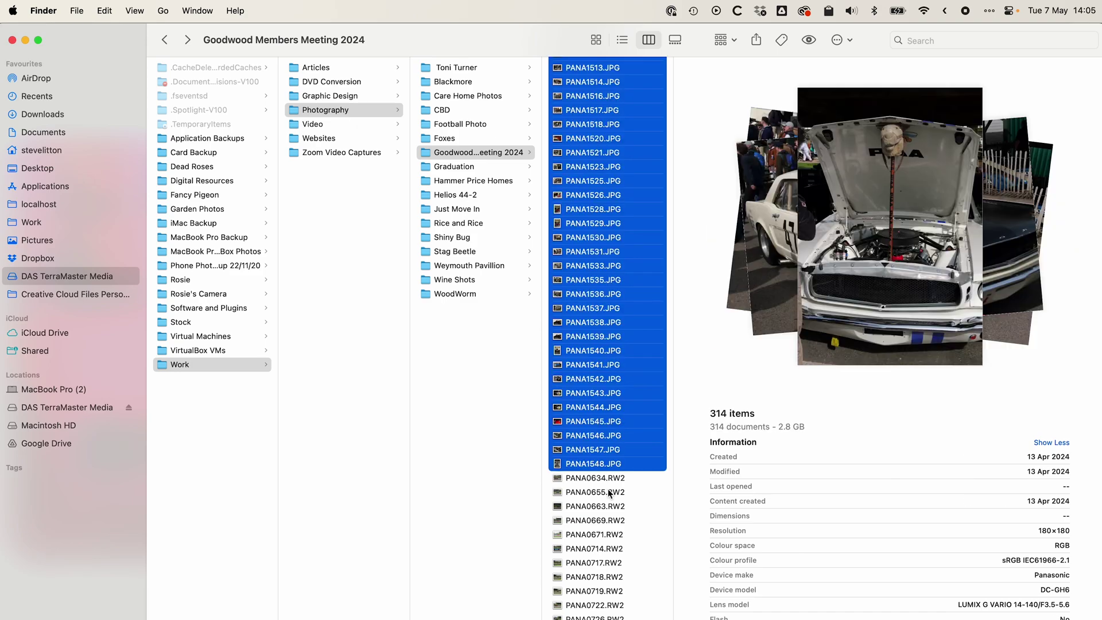
{"action": "scroll", "coordinate": [633, 321], "scroll_direction": "up", "scroll_amount": 15}
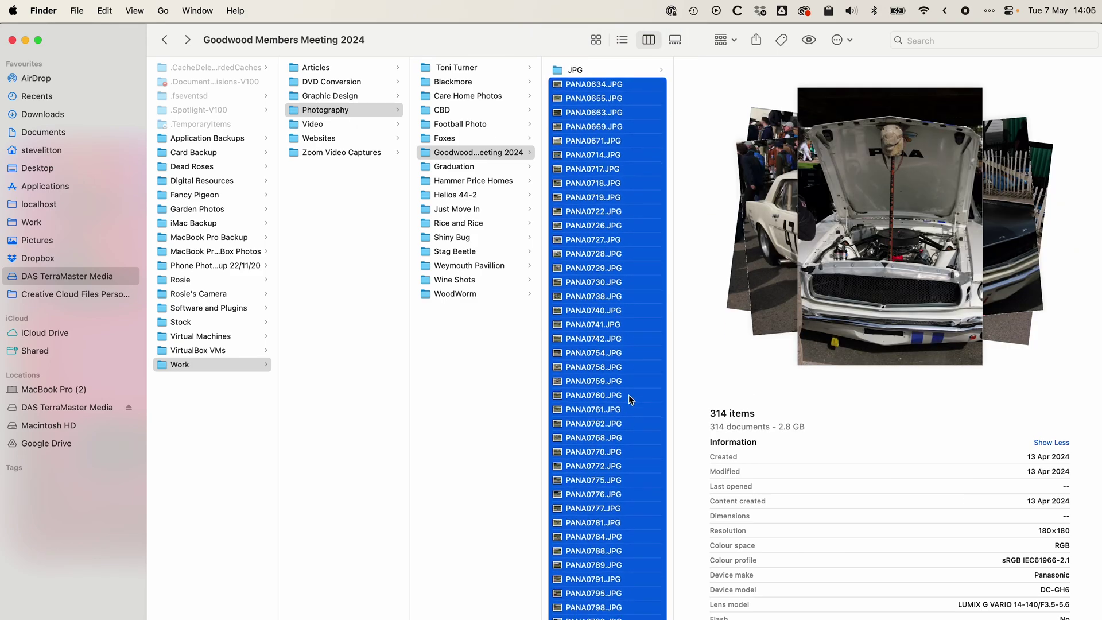
{"action": "mouse_move", "coordinate": [555, 79]}
{"action": "left_mouse_down"}
{"action": "mouse_move", "coordinate": [577, 86]}
{"action": "mouse_move", "coordinate": [575, 70]}
{"action": "left_mouse_up"}
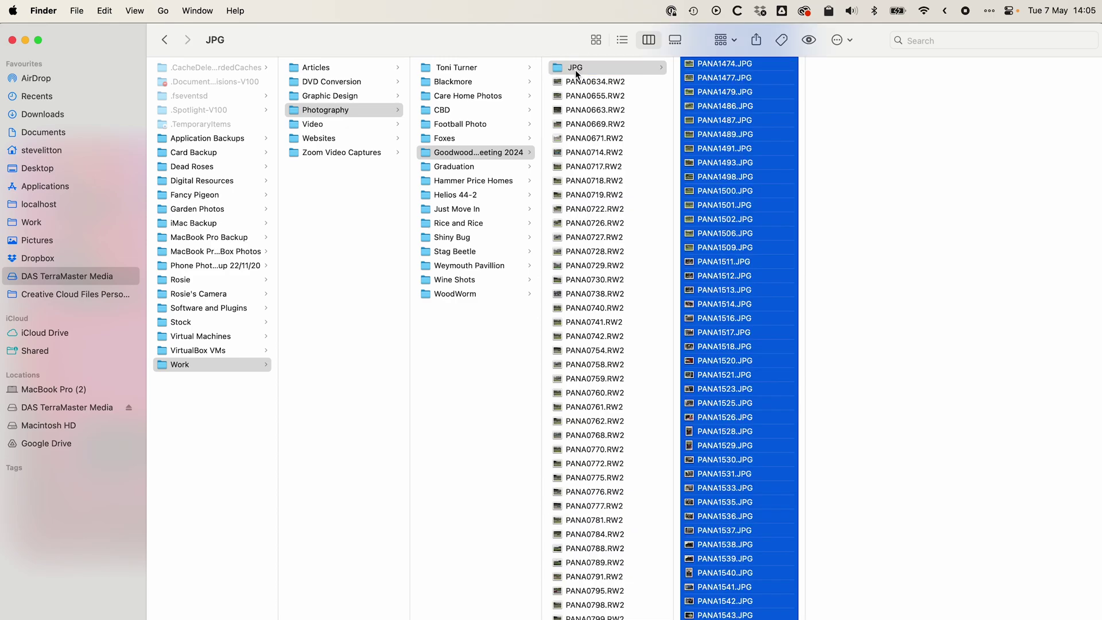
Enter and leave rename mode on the JPG folder, keeping its name unchanged
{"action": "key", "text": "Left"}
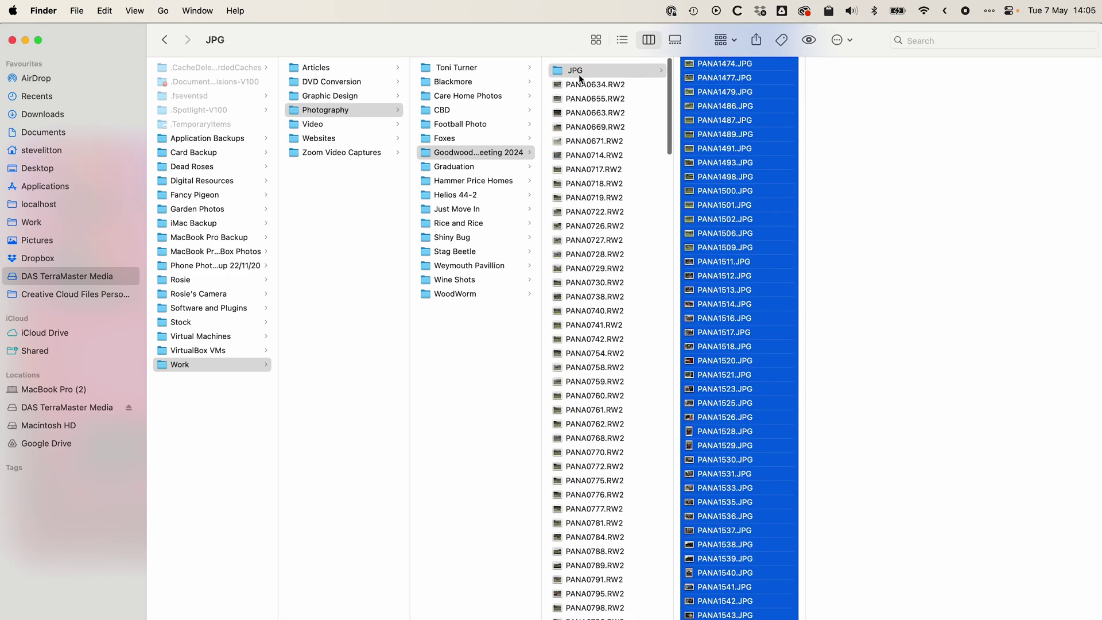
{"action": "key", "text": "Return"}
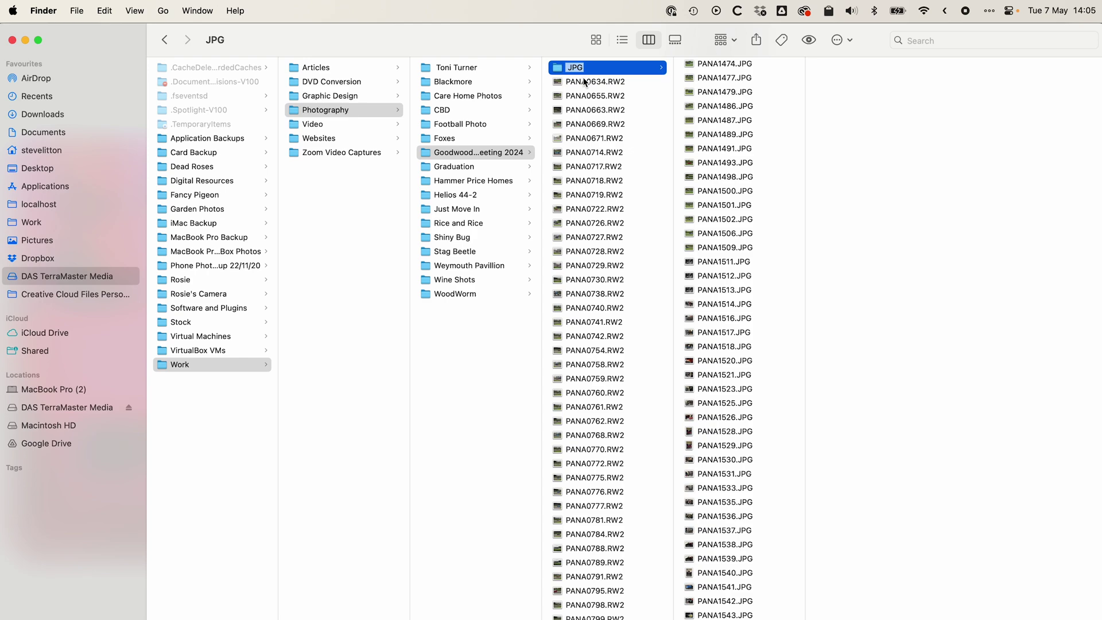
{"action": "key", "text": "Left"}
{"action": "key", "text": "Return"}
Create a new folder named 'RAW' in the Goodwood folder
{"action": "left_click", "coordinate": [599, 84]}
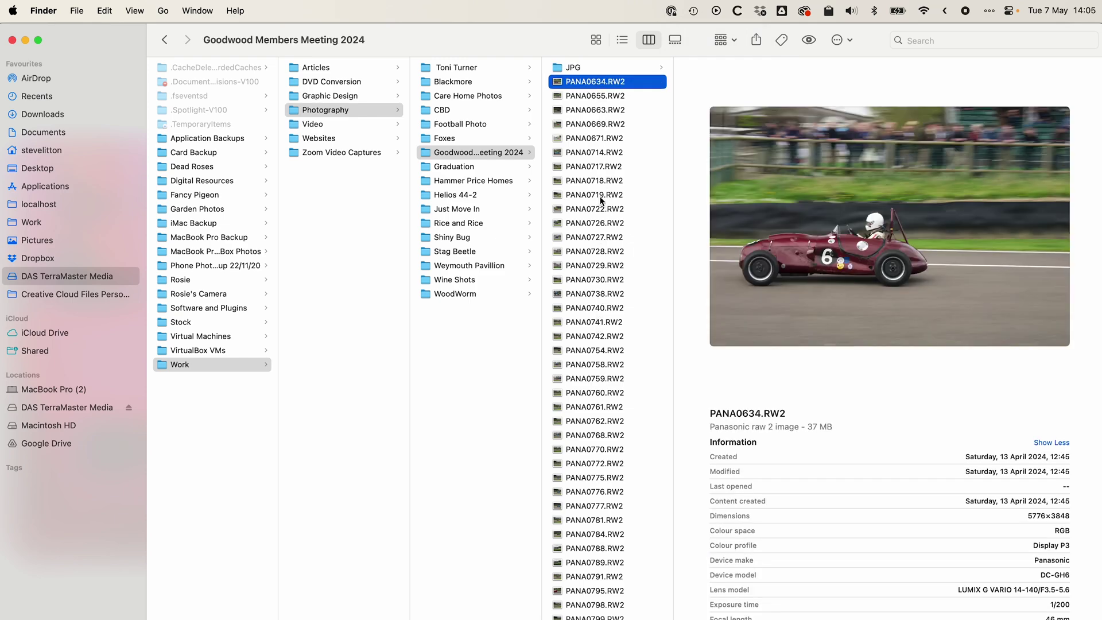
{"action": "key", "text": "super+shift+n"}
{"action": "type", "text": "R"}
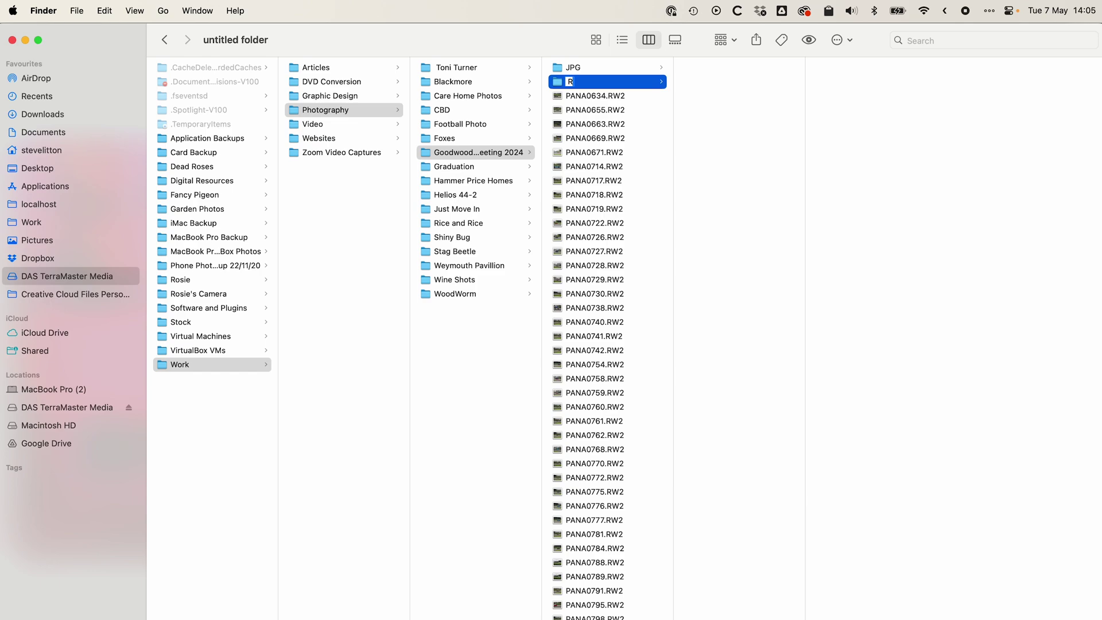
{"action": "type", "text": "AW"}
{"action": "key", "text": "Return"}
{"action": "key", "text": "super+z"}
{"action": "key", "text": "super+shift+z"}
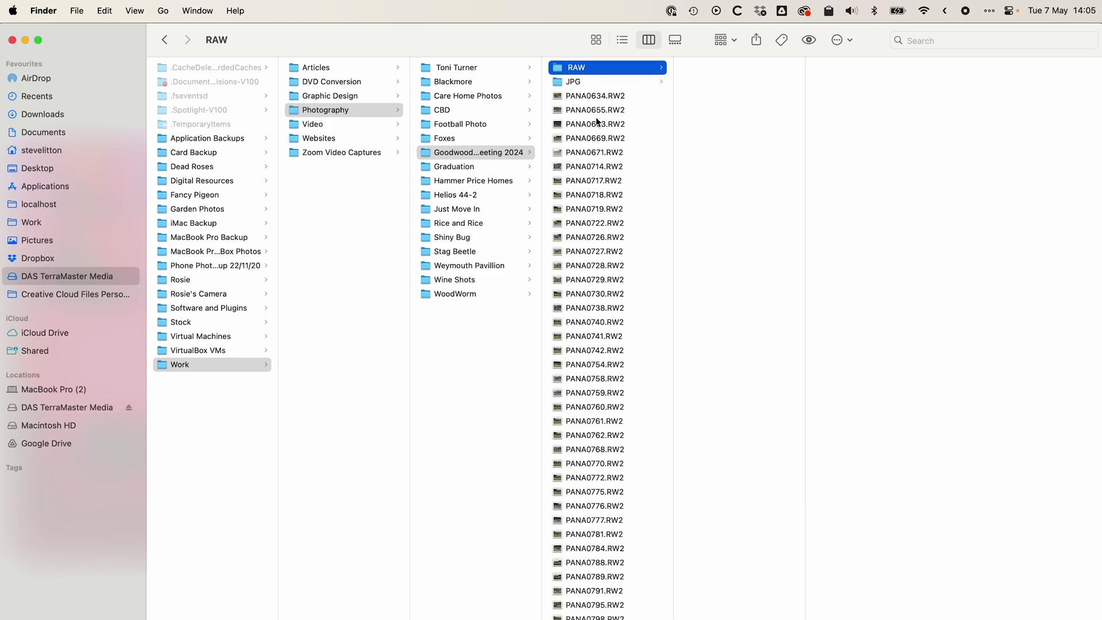
Select all the remaining RW2 files and move them into the RAW folder
{"action": "left_click", "coordinate": [597, 96]}
{"action": "scroll", "coordinate": [604, 302], "scroll_direction": "down", "scroll_amount": 20}
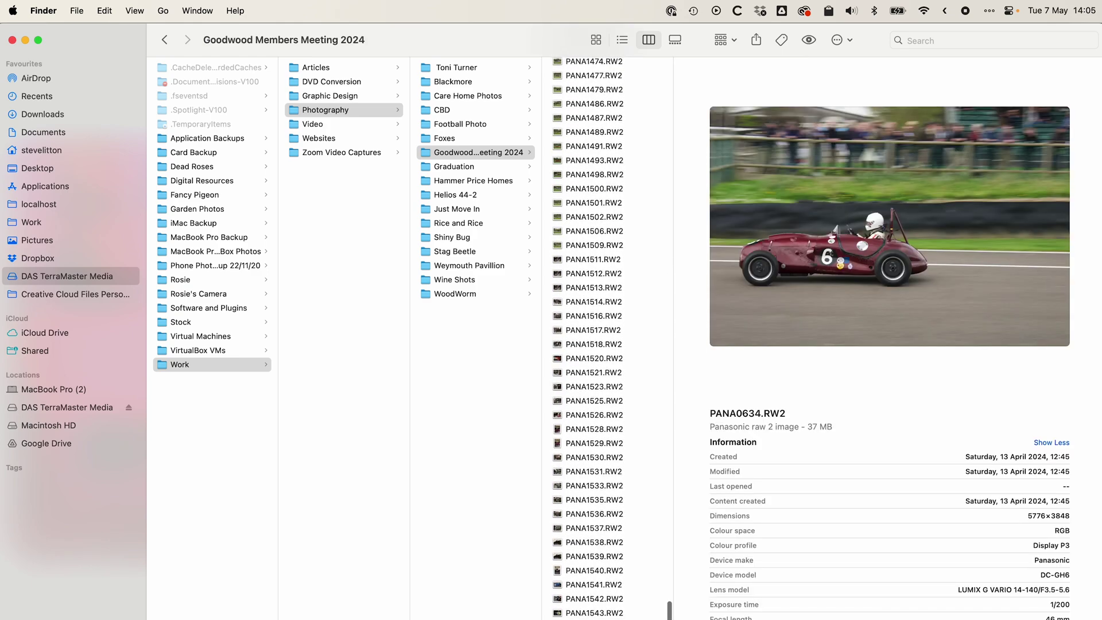
{"action": "left_click", "coordinate": [594, 615], "text": "shift"}
{"action": "scroll", "coordinate": [578, 92], "scroll_direction": "up", "scroll_amount": 20}
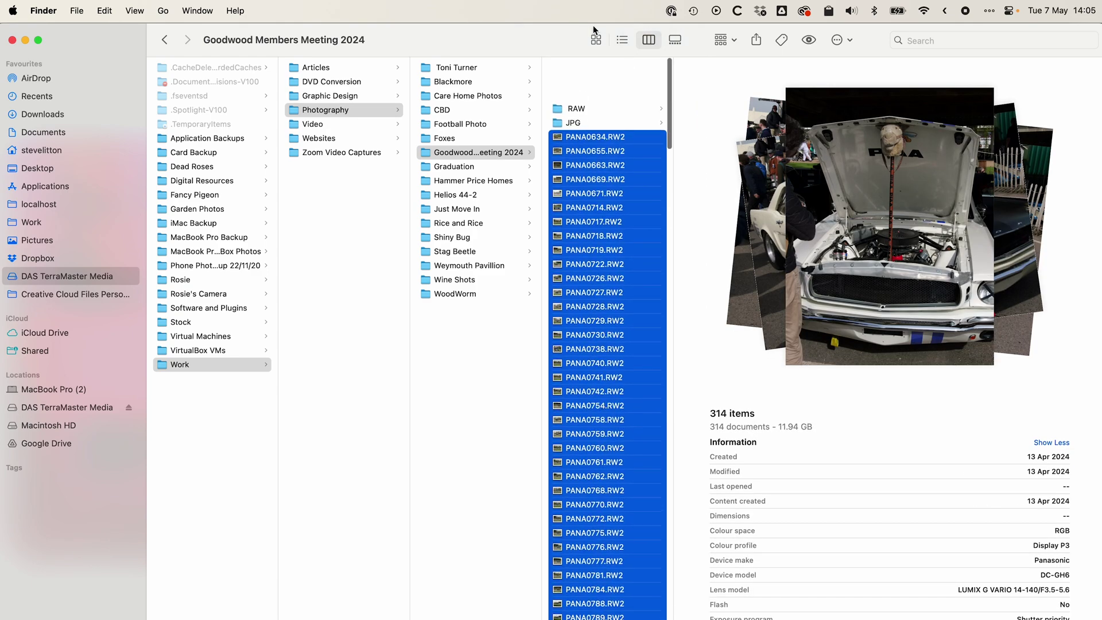
{"action": "left_click_drag", "start_coordinate": [617, 86], "coordinate": [571, 67]}
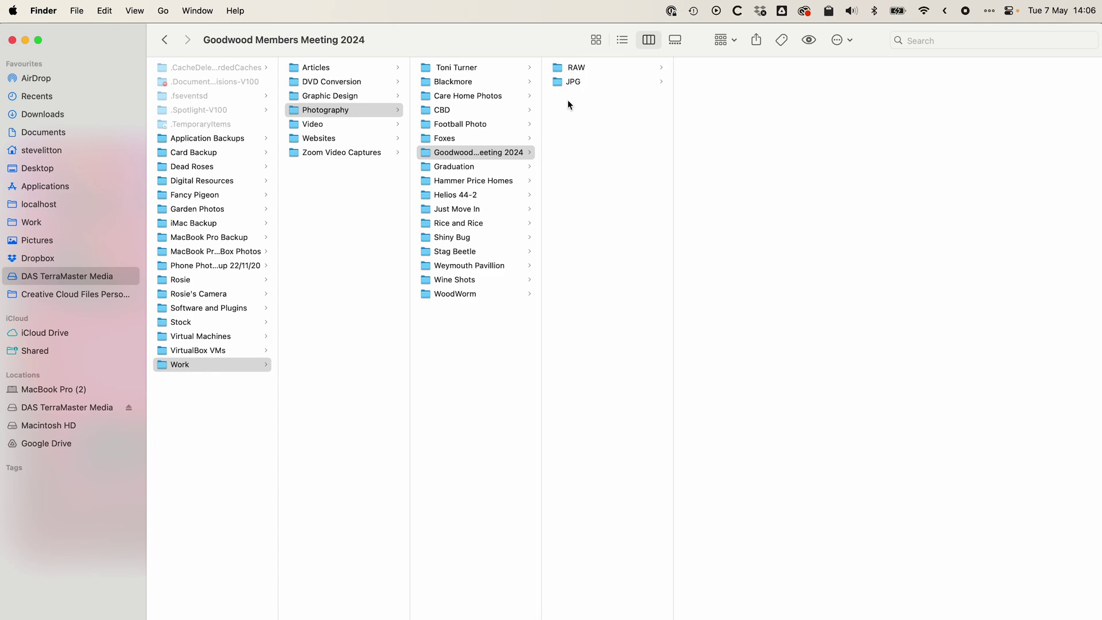
Compare the RAW and JPG folders, previewing PANA0717.RW2, PANA0655.JPG and PANA0669.RW2
{"action": "left_click", "coordinate": [577, 68]}
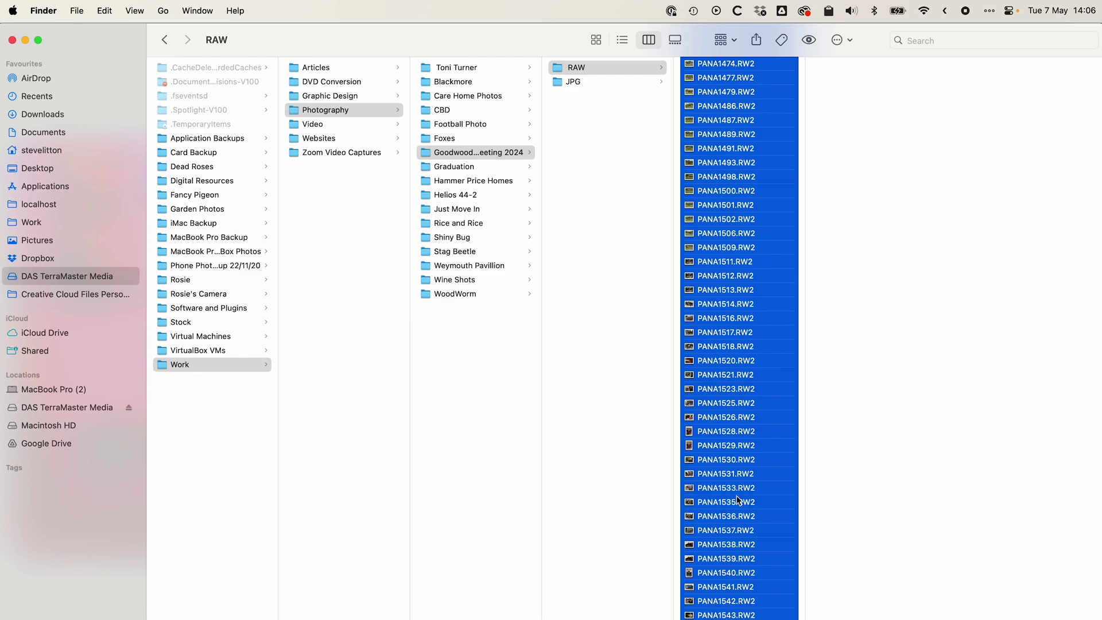
{"action": "left_click", "coordinate": [604, 82]}
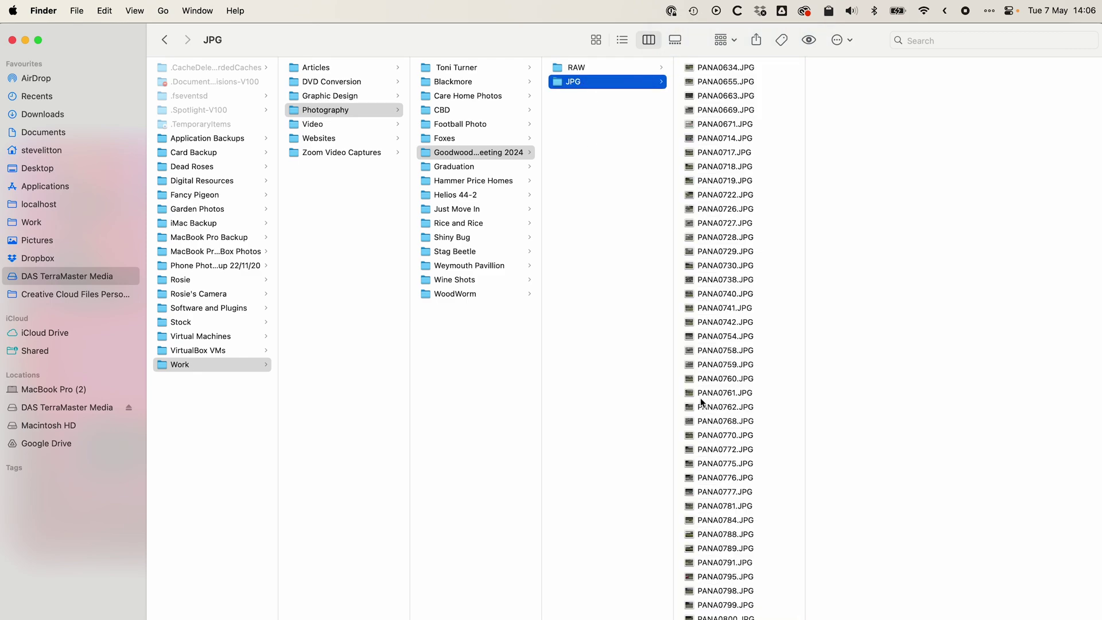
{"action": "left_click", "coordinate": [585, 72]}
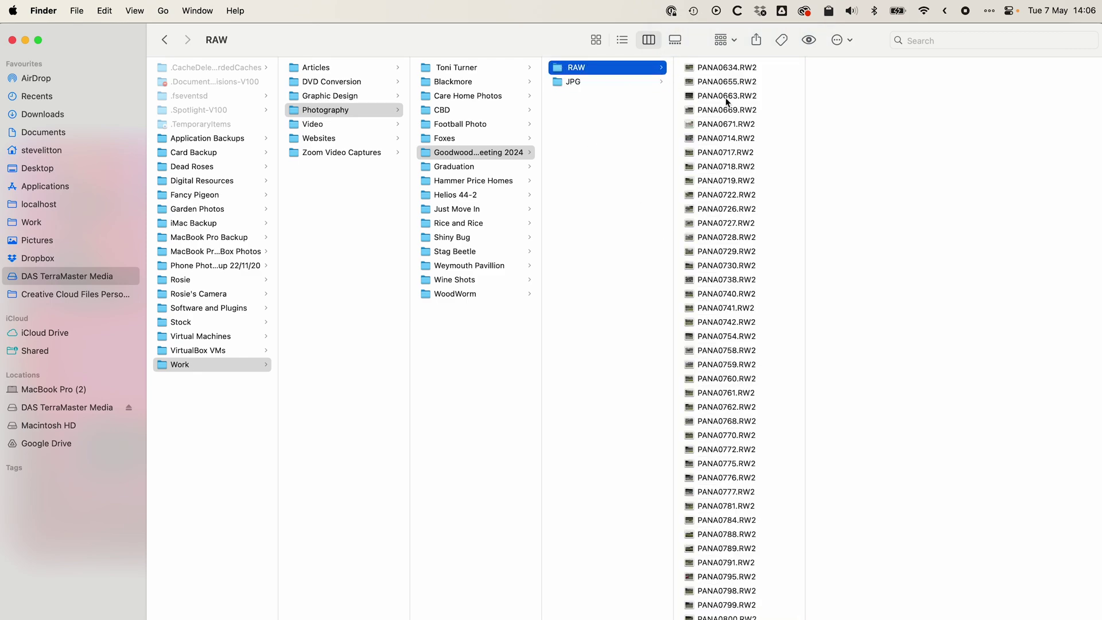
{"action": "left_click", "coordinate": [740, 152]}
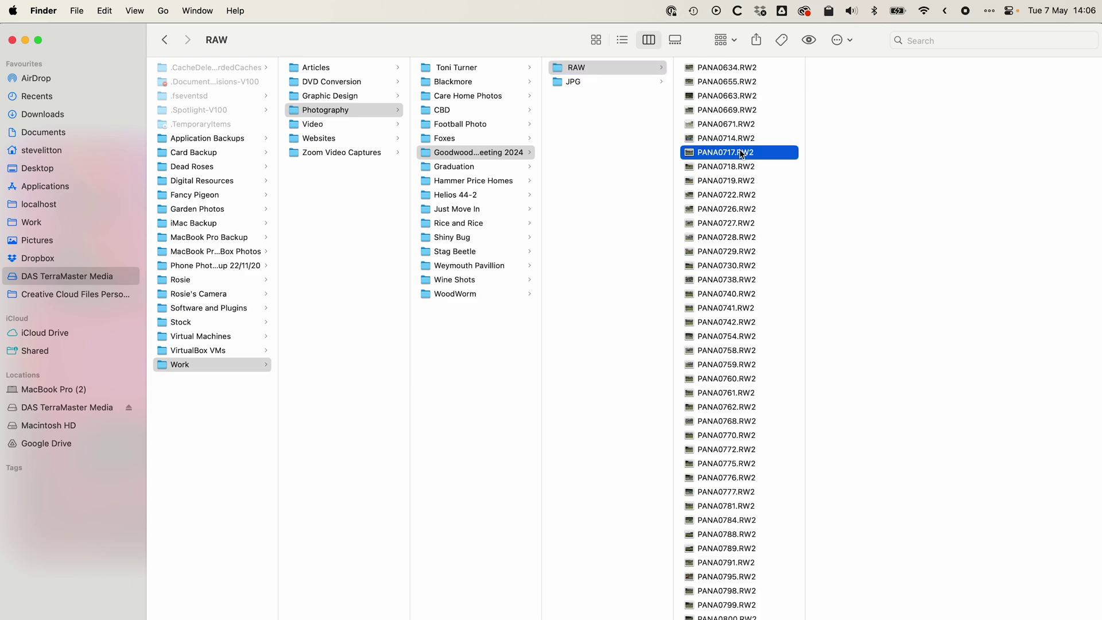
{"action": "left_click", "coordinate": [598, 81]}
{"action": "left_click", "coordinate": [719, 82]}
{"action": "left_click", "coordinate": [599, 68]}
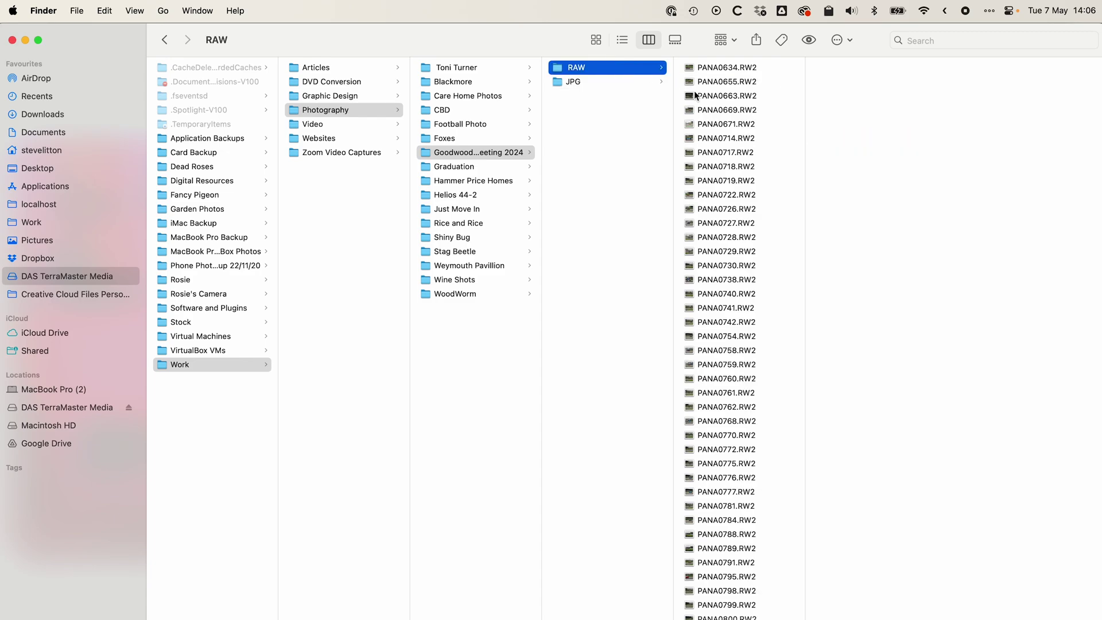
{"action": "left_click", "coordinate": [742, 110]}
View PANA0669.RW2 full size, then step through the JPGs from PANA0634.JPG to PANA0728.JPG
{"action": "key", "text": "space"}
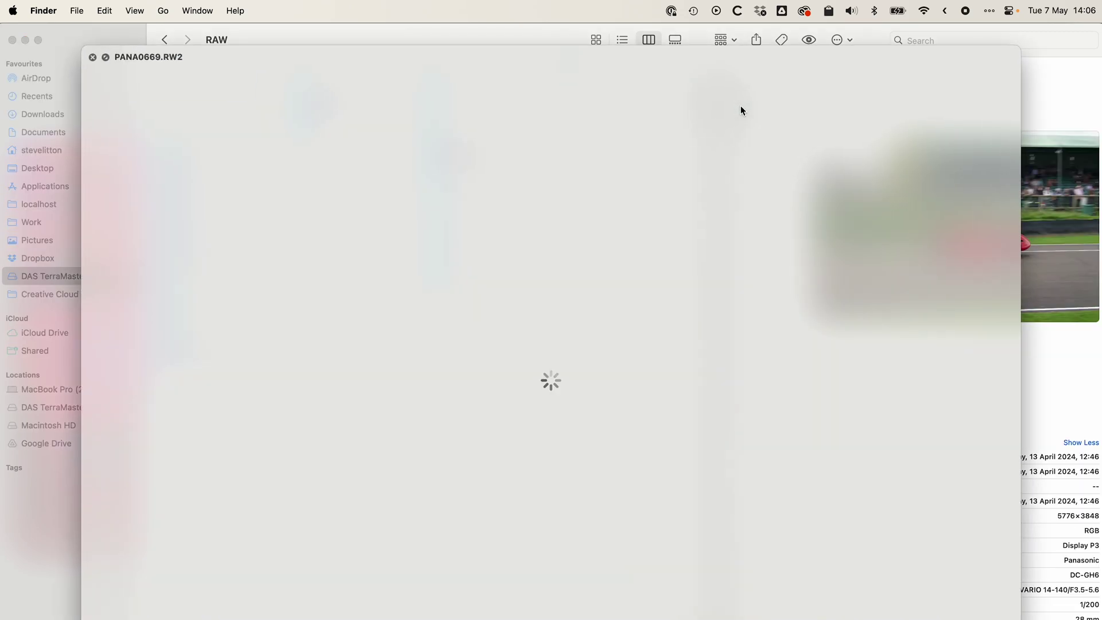
{"action": "key", "text": "space"}
{"action": "key", "text": "Left"}
{"action": "key", "text": "Down"}
{"action": "key", "text": "Right"}
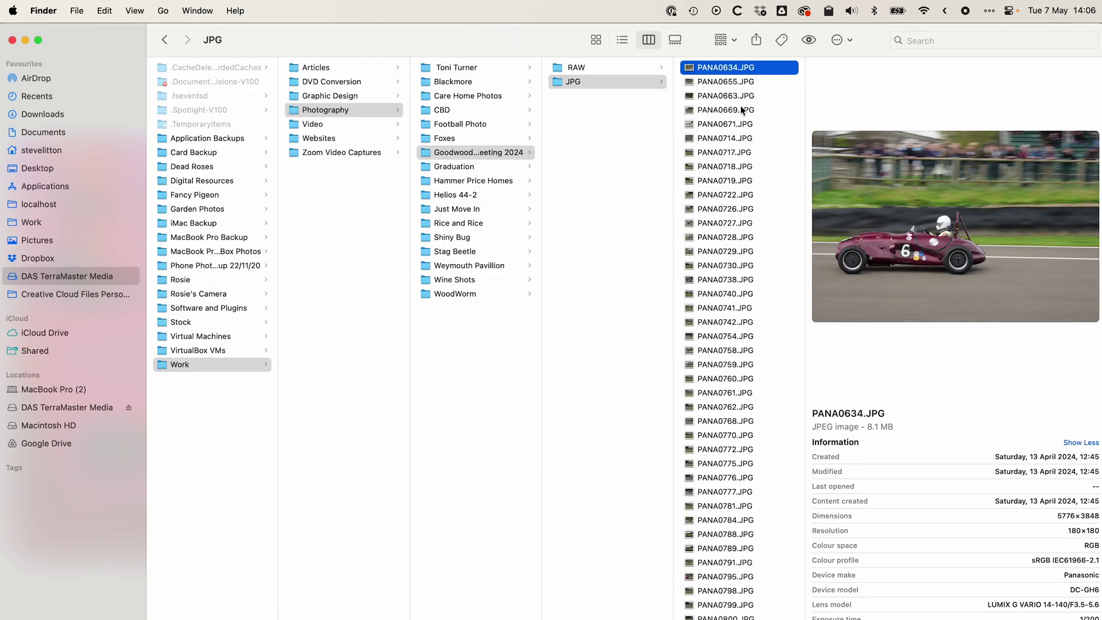
{"action": "key", "text": "space"}
{"action": "key", "text": "Down"}
{"action": "key", "text": "Down"}
{"action": "key", "text": "Down"}
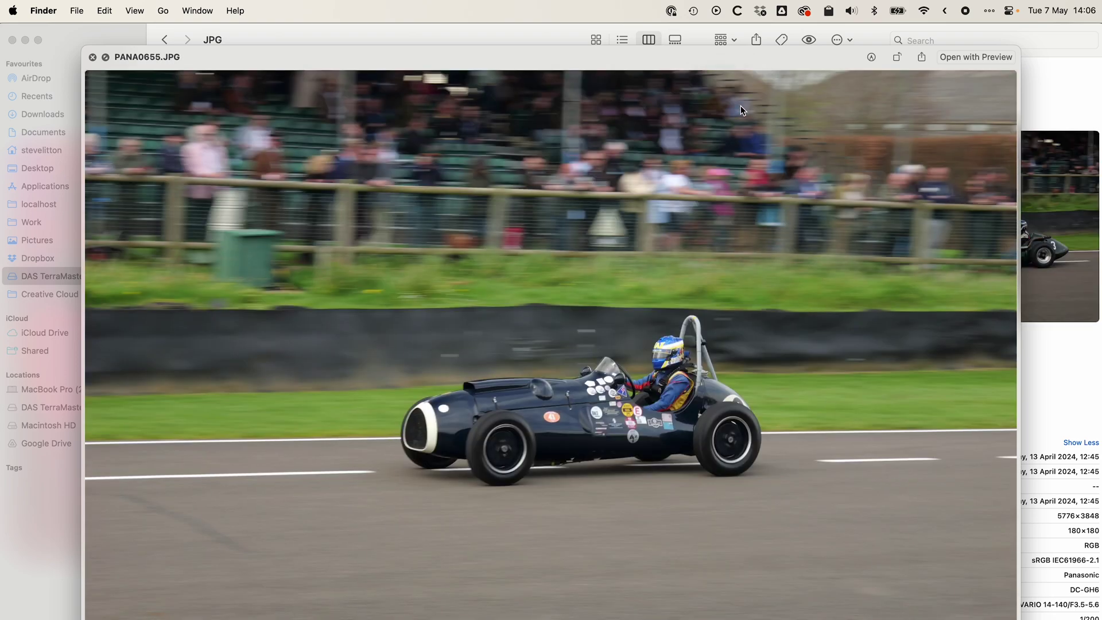
{"action": "key", "text": "Down"}
{"action": "key", "text": "Down"}
{"action": "key", "text": "Down"}
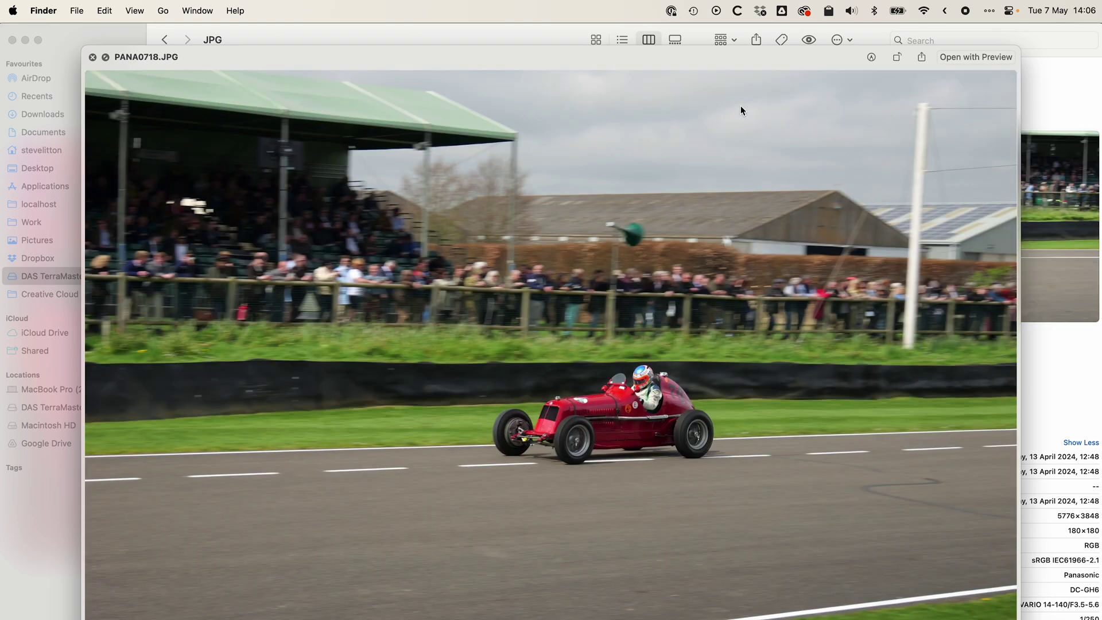
{"action": "key", "text": "Down"}
{"action": "key", "text": "Down"}
{"action": "key", "text": "Down"}
{"action": "key", "text": "Down"}
{"action": "key", "text": "Down"}
{"action": "key", "text": "space"}
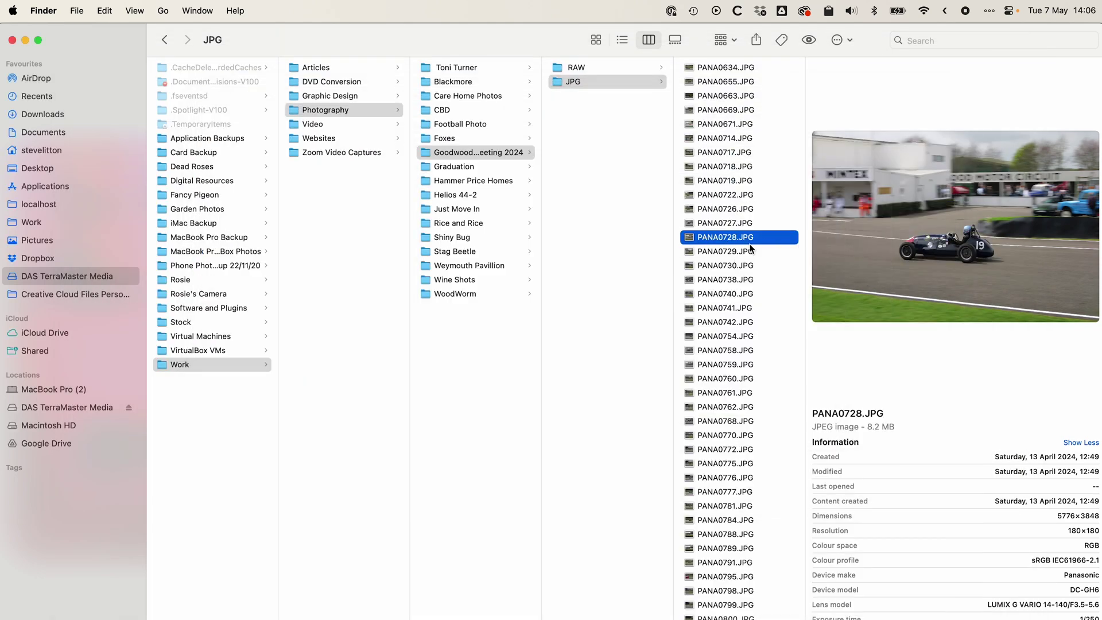
Give PANA0728.JPG a red tag, then go back to the RAW folder
{"action": "right_click", "coordinate": [766, 239]}
{"action": "left_click", "coordinate": [779, 427]}
{"action": "left_click", "coordinate": [616, 64]}
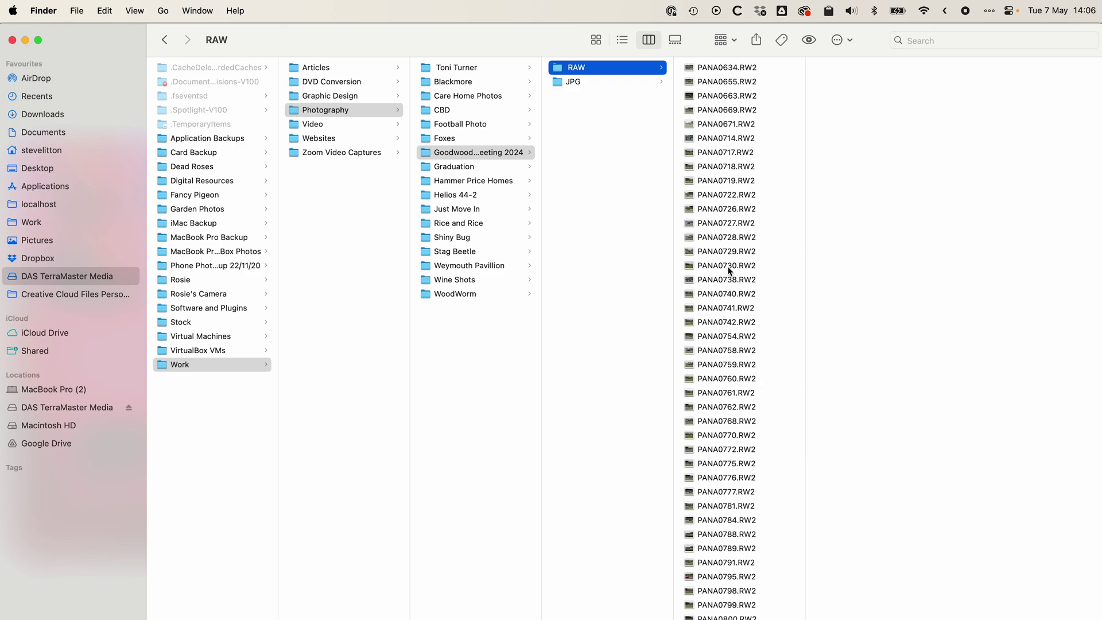
Compare PANA0728.RW2 with PANA0728.JPG, switching back and forth between the RAW and JPG folders
{"action": "left_click", "coordinate": [729, 239]}
{"action": "left_click", "coordinate": [607, 81]}
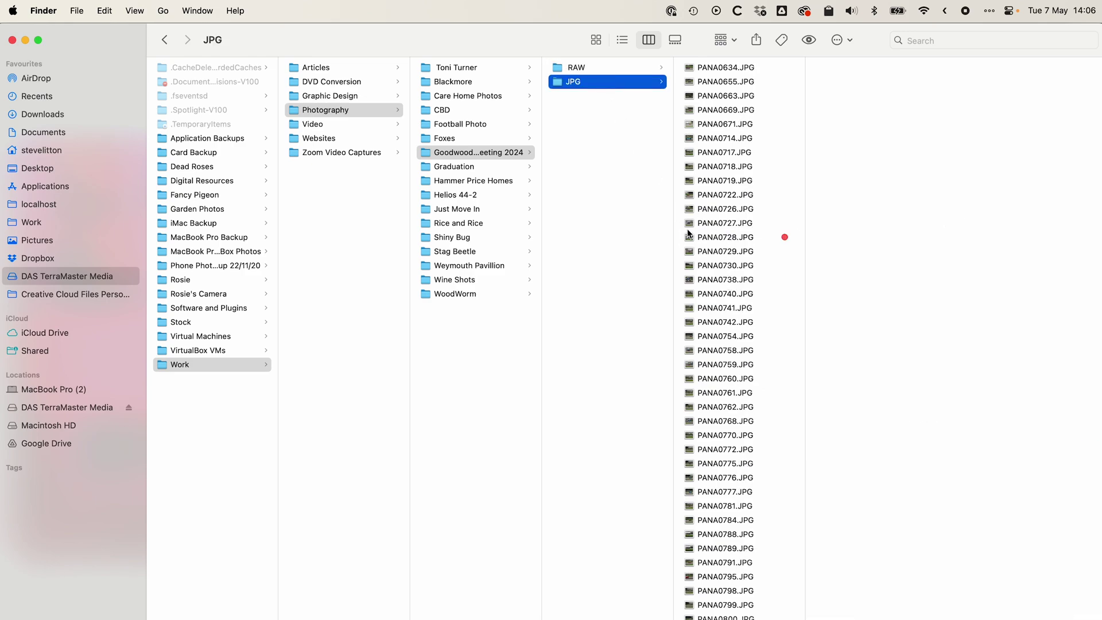
{"action": "right_click", "coordinate": [752, 232]}
{"action": "key", "text": "Escape"}
{"action": "left_click", "coordinate": [614, 70]}
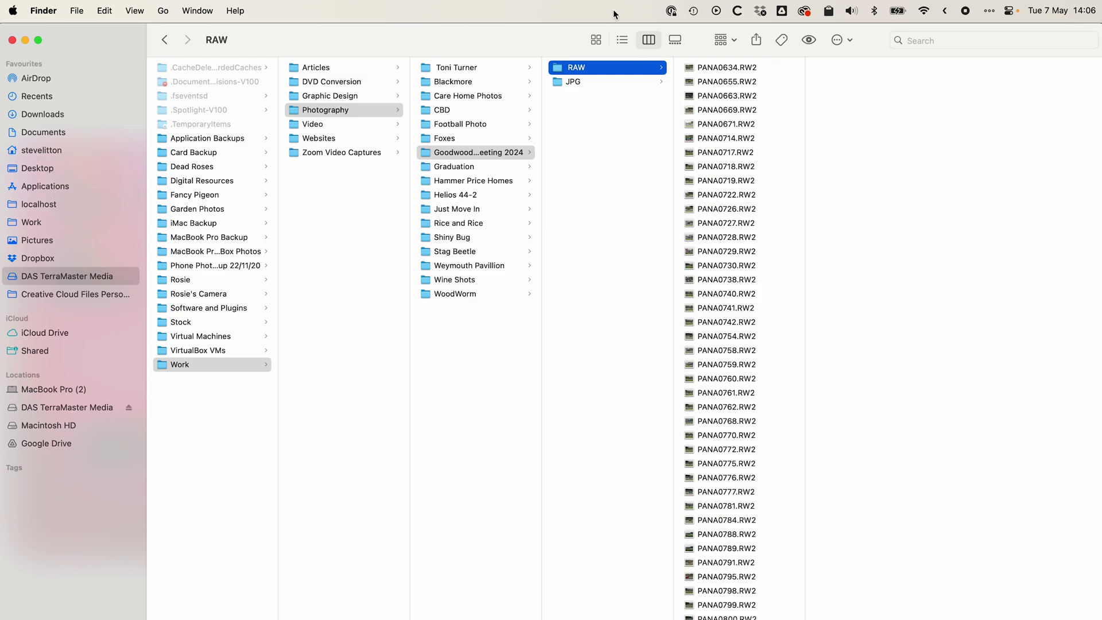
{"action": "left_click", "coordinate": [601, 85]}
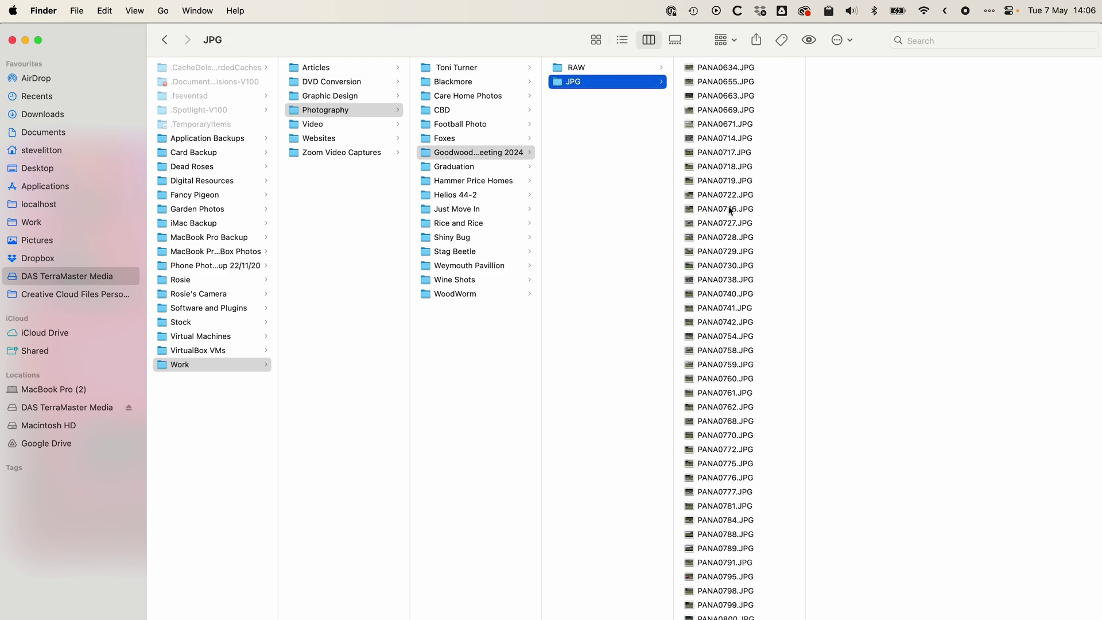
{"action": "left_click", "coordinate": [589, 67]}
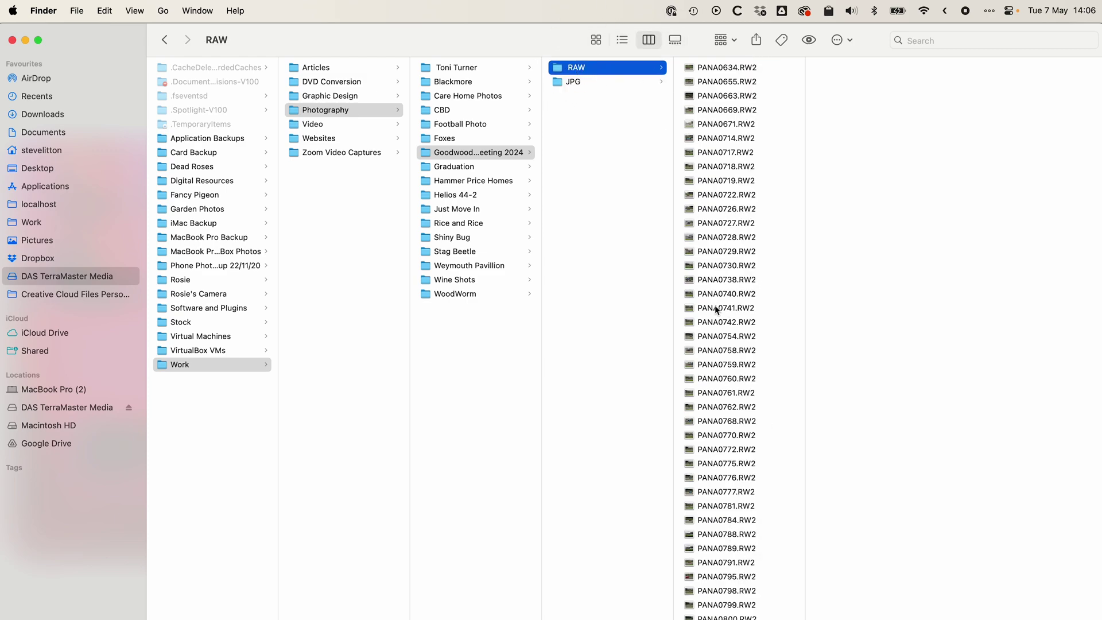
{"action": "left_click", "coordinate": [604, 81]}
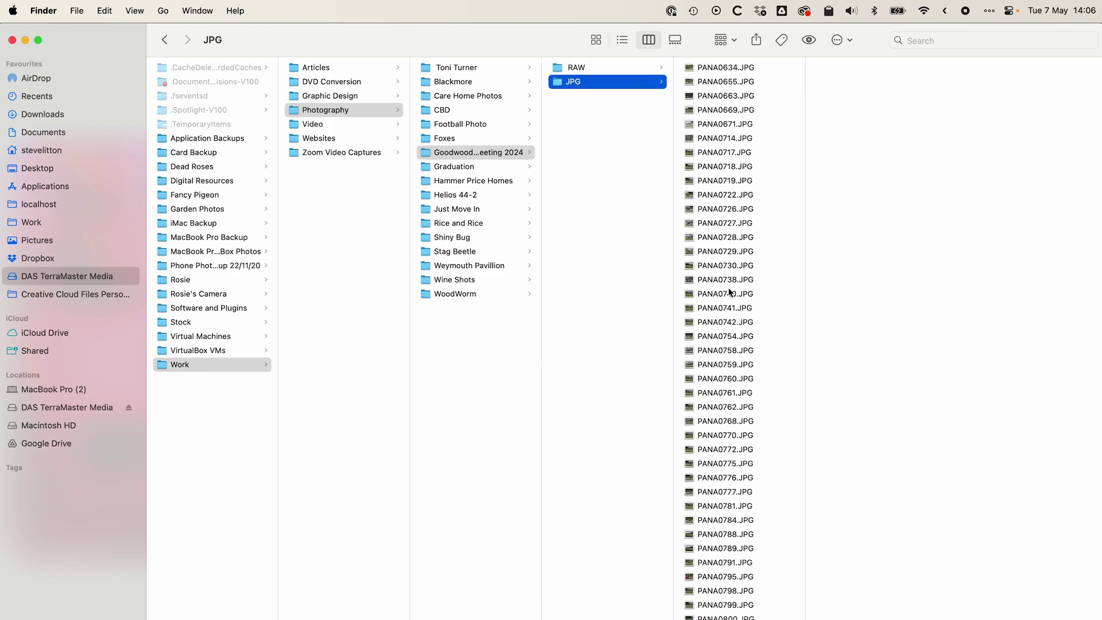
{"action": "left_click", "coordinate": [597, 68]}
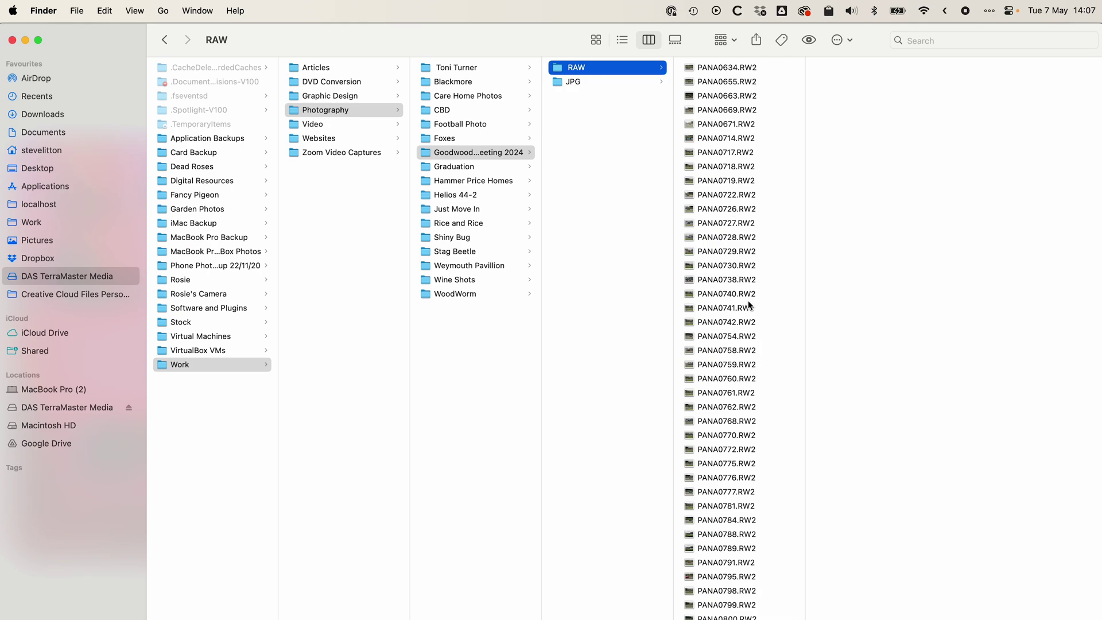
Preview RAW files PANA0714.RW2, PANA0740.RW2 and PANA0761.RW2, then scroll further down the list
{"action": "left_click", "coordinate": [633, 81]}
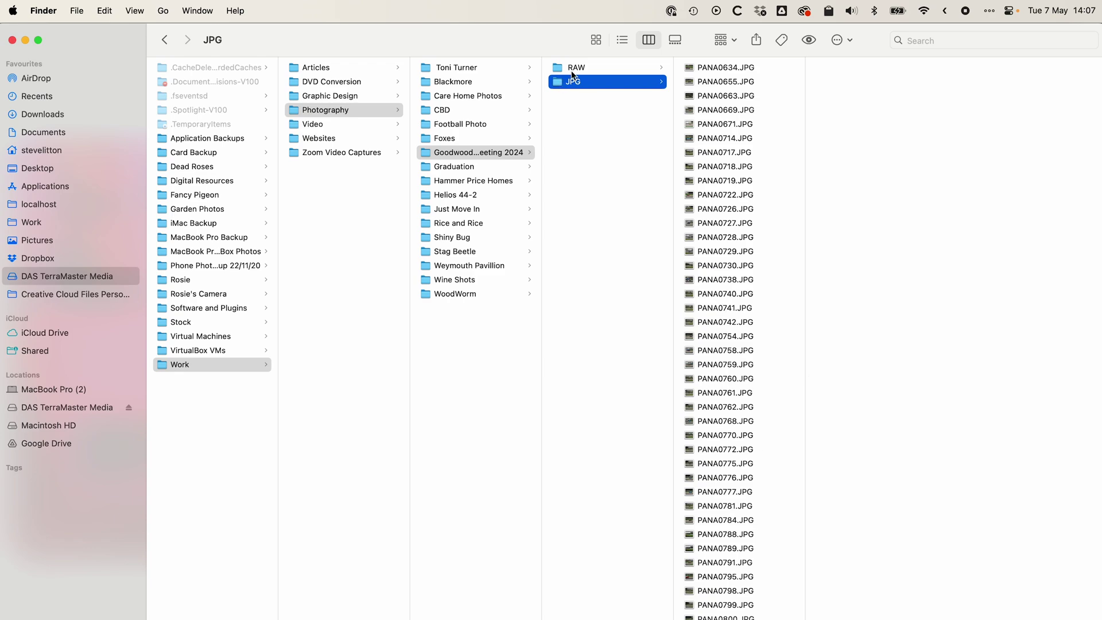
{"action": "left_click", "coordinate": [608, 67]}
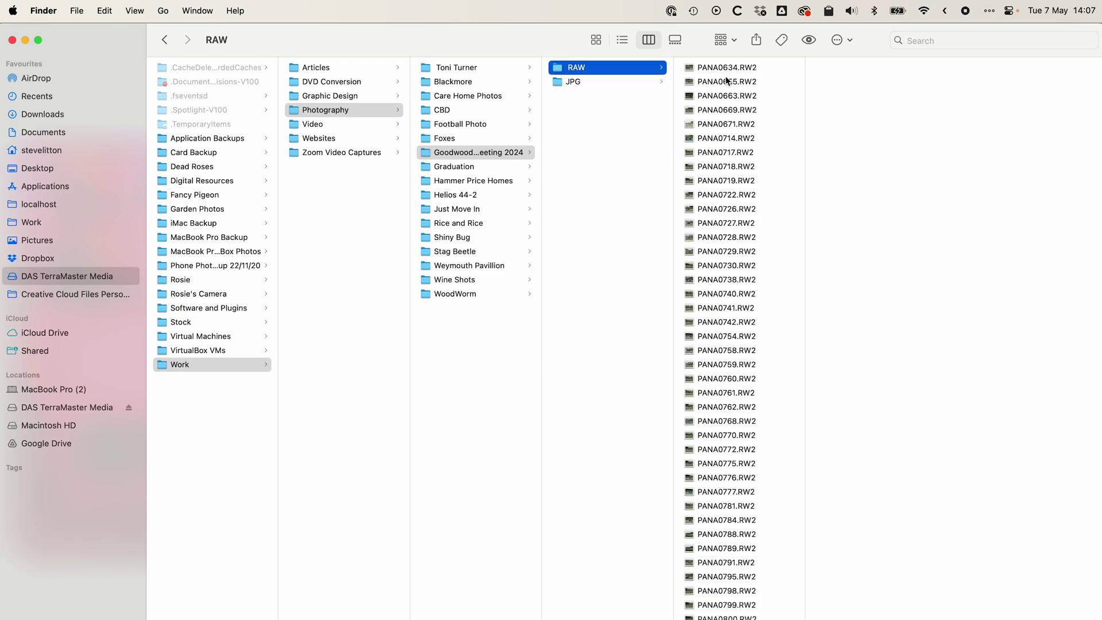
{"action": "left_click", "coordinate": [735, 139]}
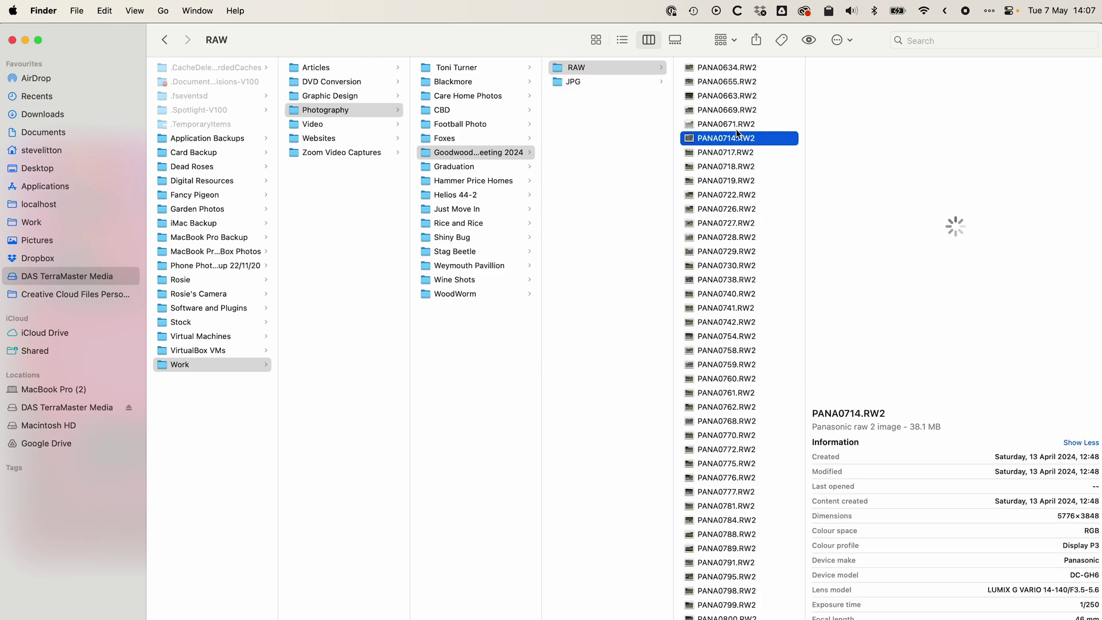
{"action": "left_click", "coordinate": [740, 294]}
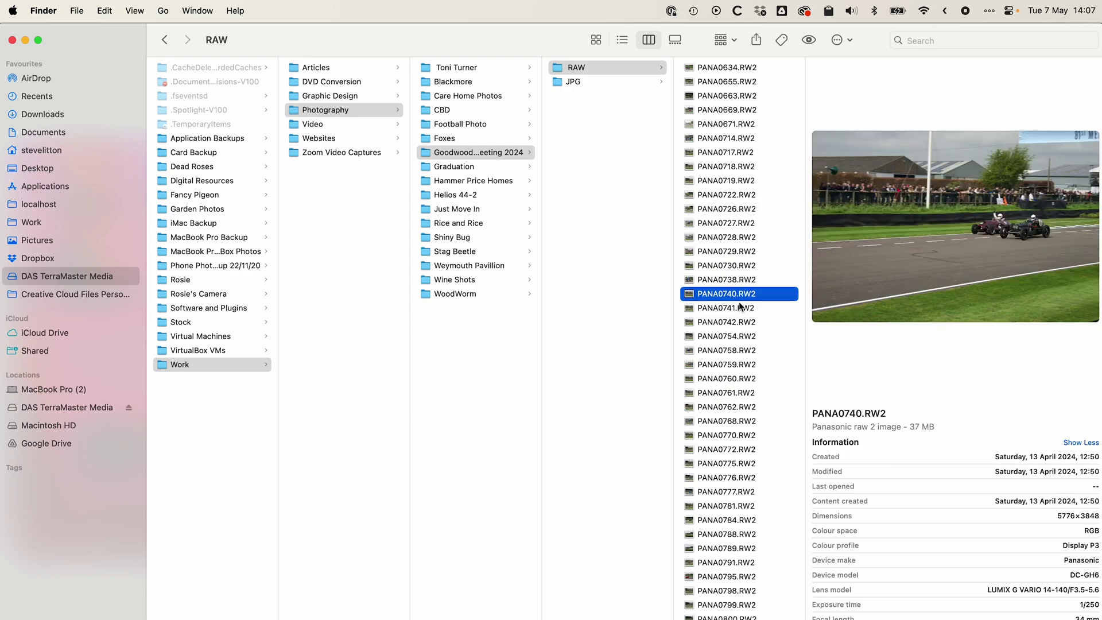
{"action": "left_click", "coordinate": [726, 393]}
{"action": "scroll", "coordinate": [731, 390], "scroll_direction": "down", "scroll_amount": 10}
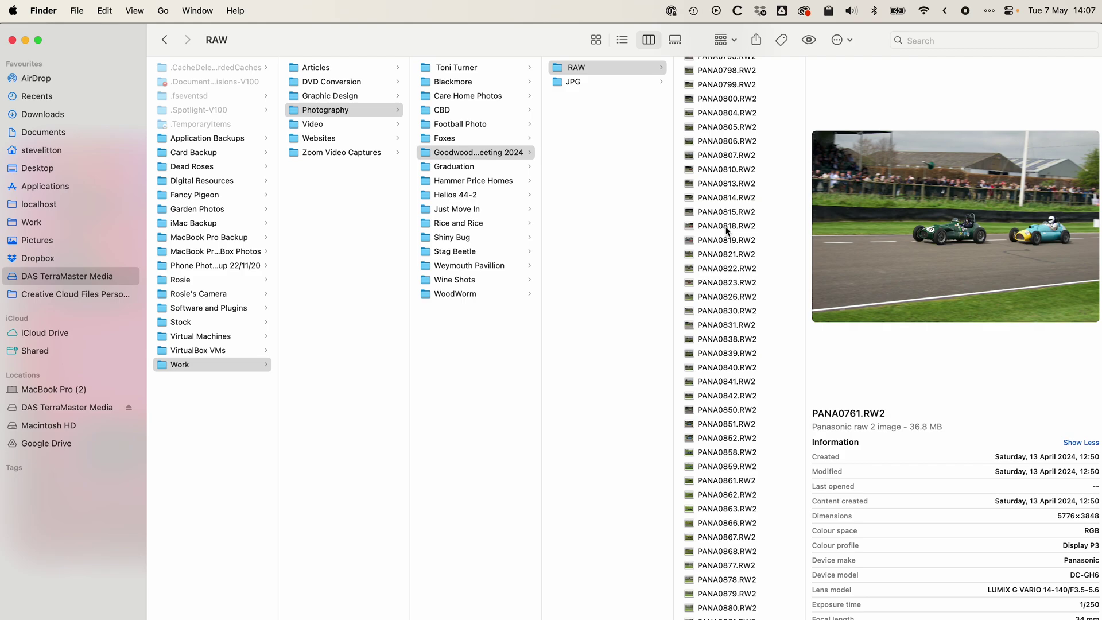
{"action": "scroll", "coordinate": [723, 242], "scroll_direction": "down", "scroll_amount": 1}
{"action": "scroll", "coordinate": [722, 239], "scroll_direction": "down", "scroll_amount": 5}
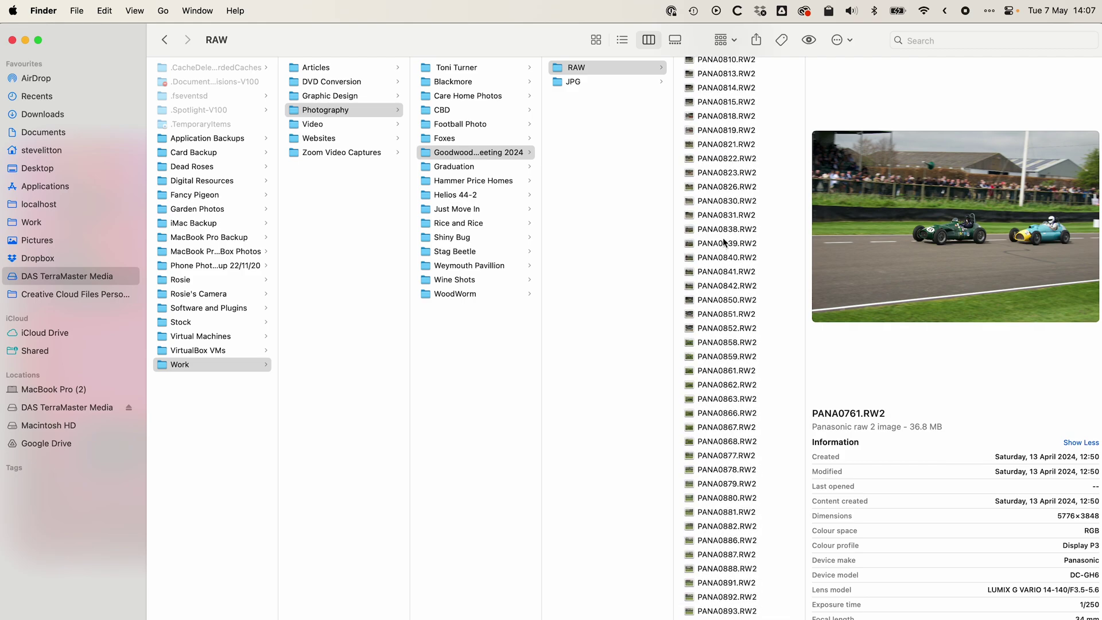
Bring up PANA0839.RW2's context menu, review its actions, and dismiss it unused
{"action": "right_click", "coordinate": [723, 241]}
{"action": "left_click", "coordinate": [720, 243]}
{"action": "right_click", "coordinate": [722, 246]}
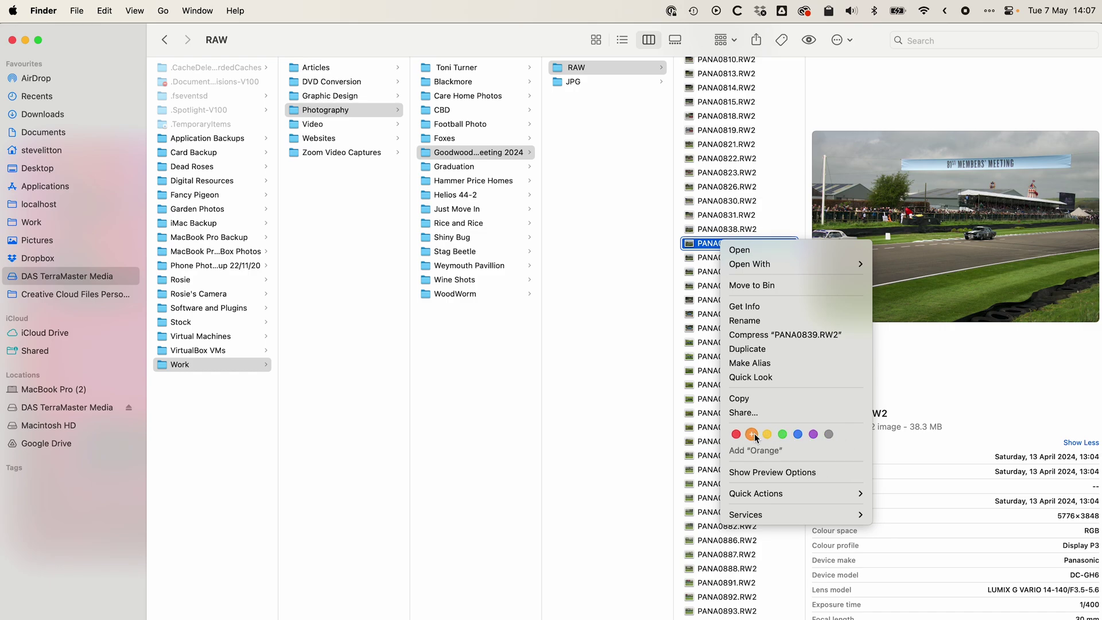
{"action": "left_click", "coordinate": [696, 293]}
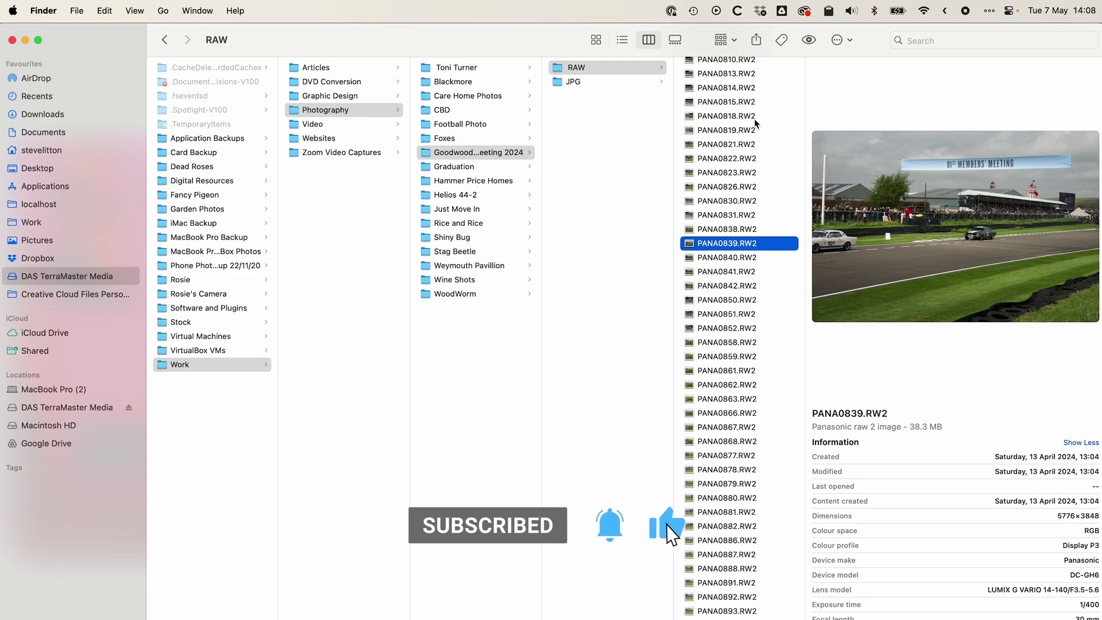
Sort the Goodwood Members Meeting 2024 folder's contents by name via View > Sort By
{"action": "scroll", "coordinate": [749, 124], "scroll_direction": "up", "scroll_amount": 10}
{"action": "left_click", "coordinate": [740, 97]}
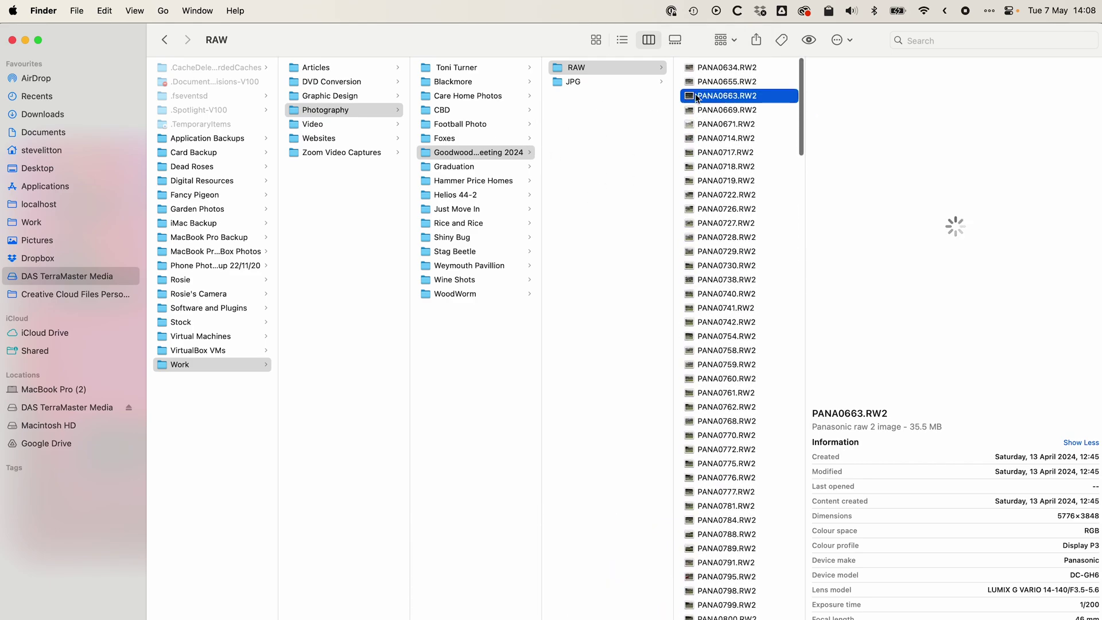
{"action": "left_click", "coordinate": [592, 69]}
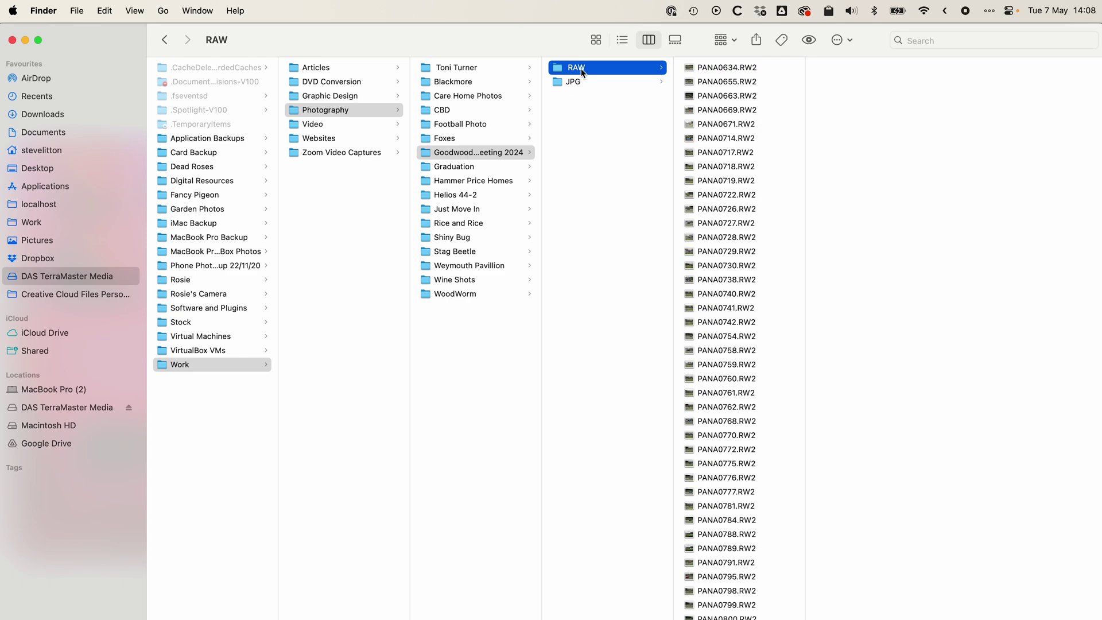
{"action": "left_click", "coordinate": [483, 154]}
{"action": "left_click", "coordinate": [134, 10]}
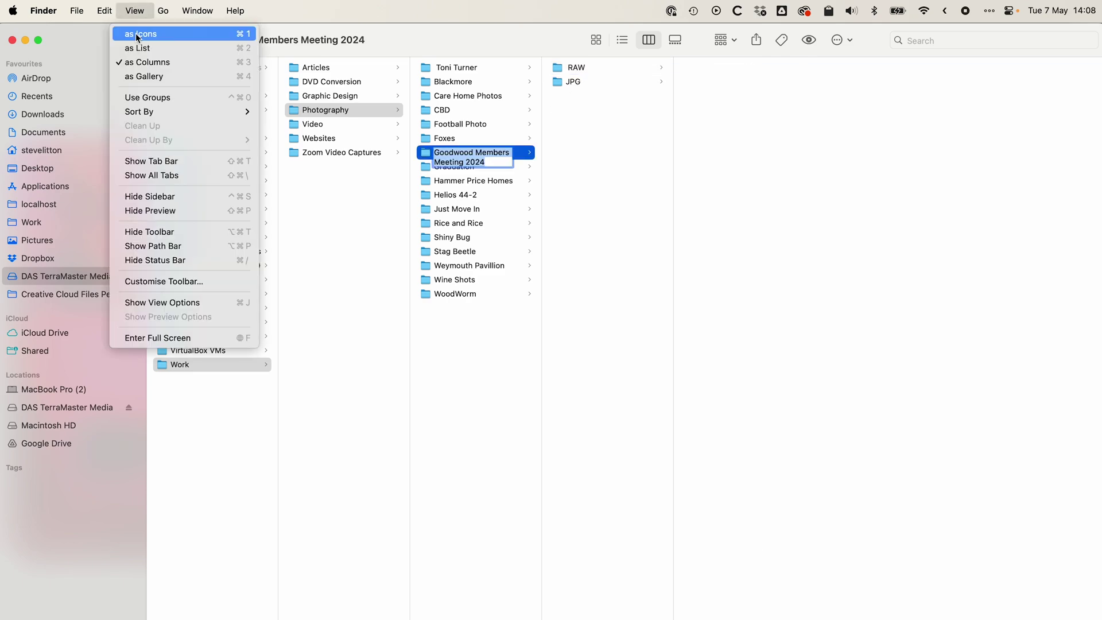
{"action": "mouse_move", "coordinate": [208, 112]}
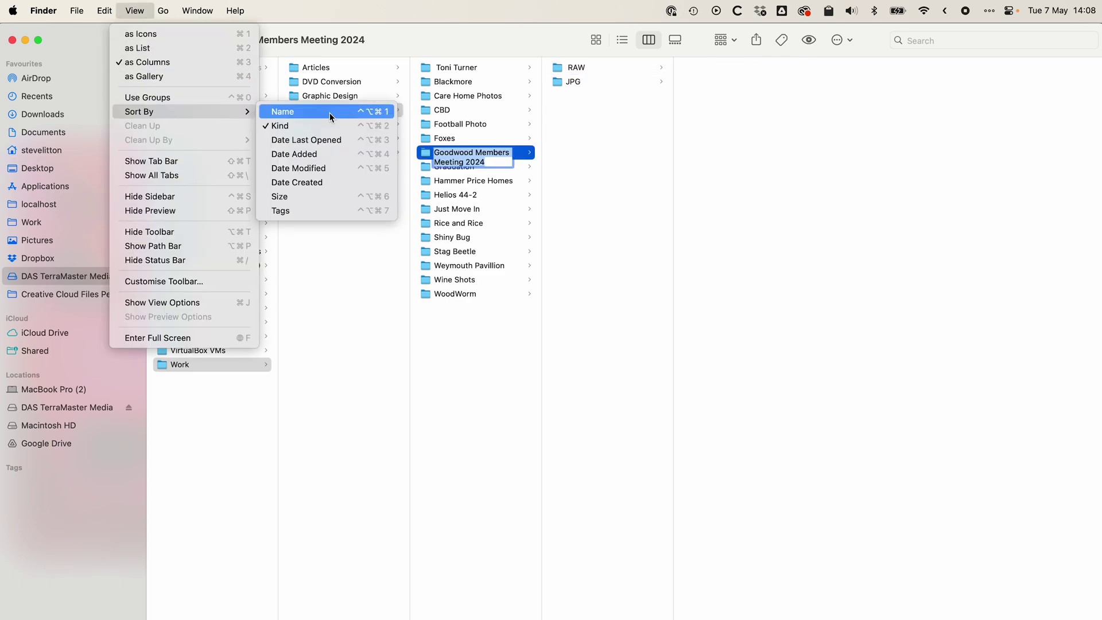
{"action": "left_click", "coordinate": [301, 114]}
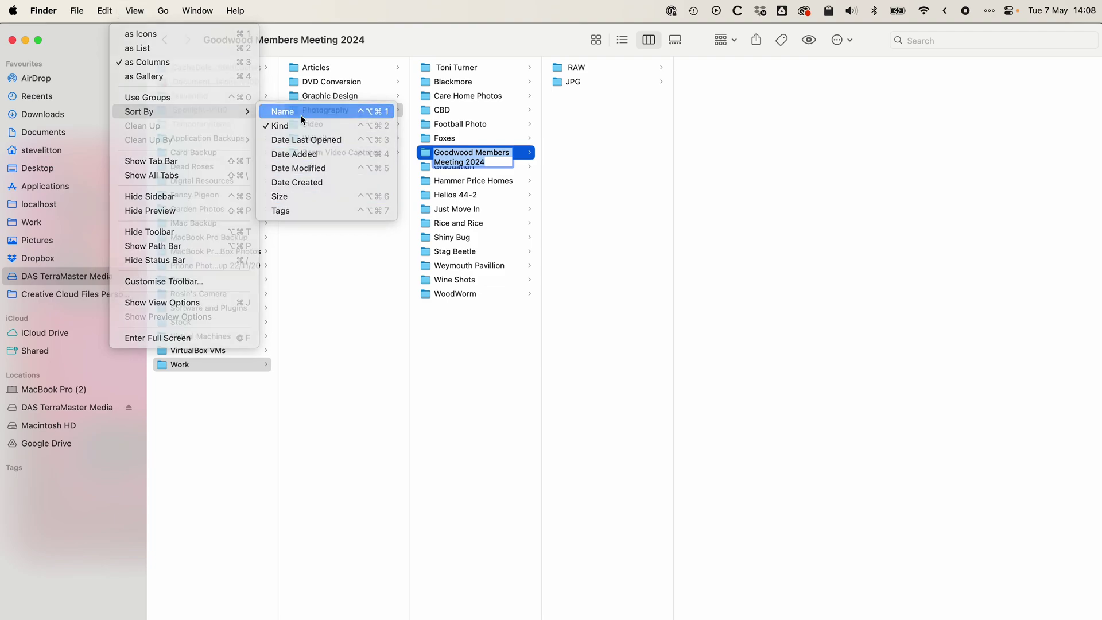
Confirm the RAW and JPG subfolders are also sorted by name
{"action": "left_click", "coordinate": [594, 68]}
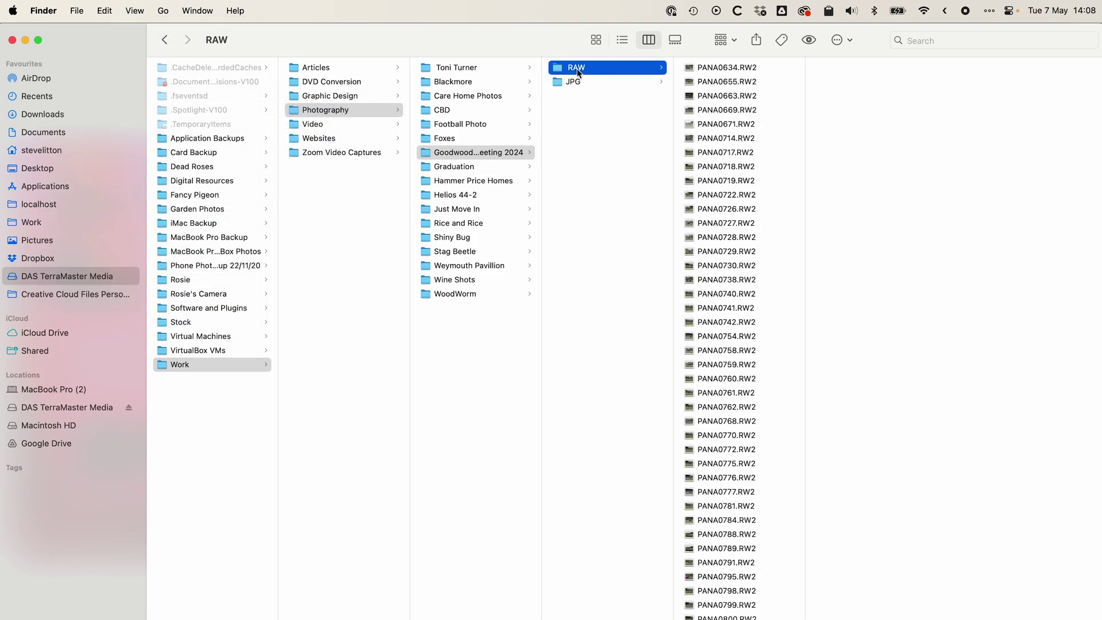
{"action": "left_click", "coordinate": [135, 11]}
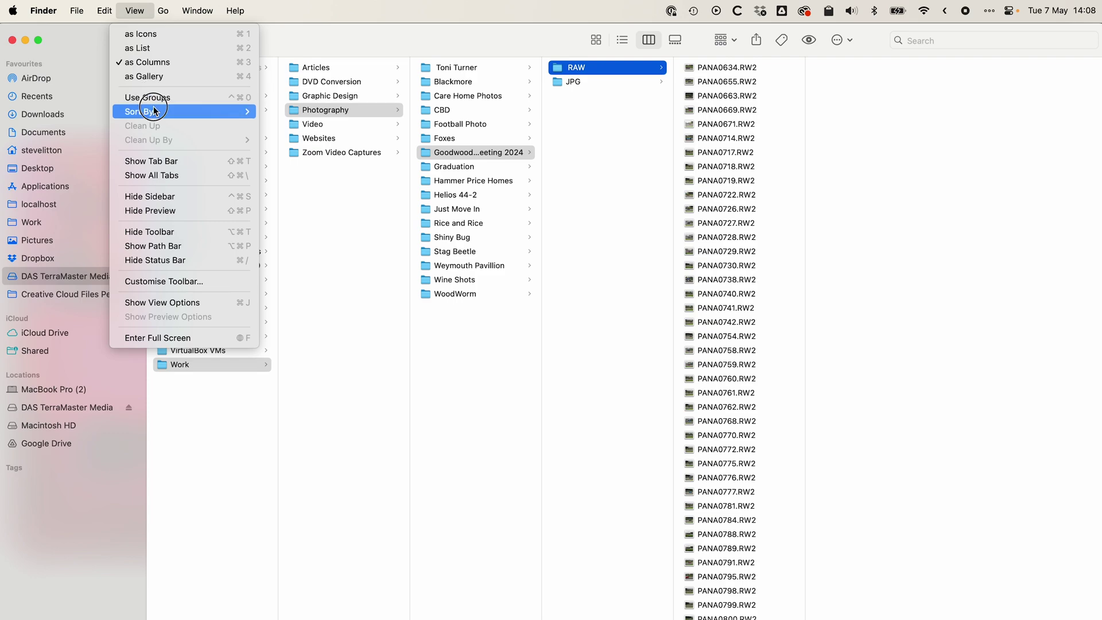
{"action": "mouse_move", "coordinate": [154, 112]}
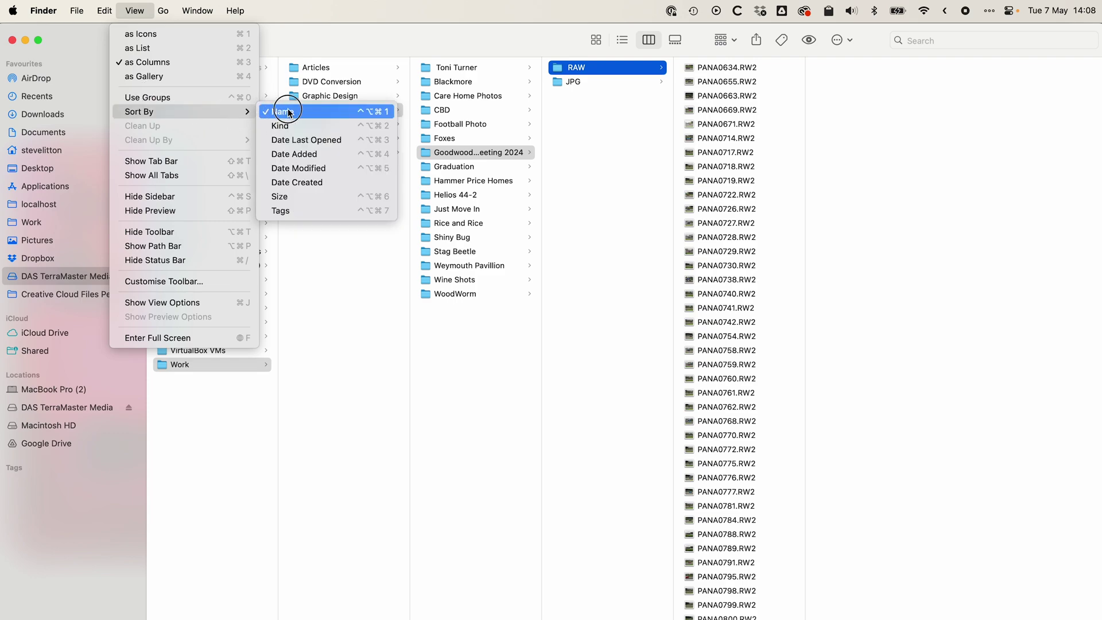
{"action": "left_click", "coordinate": [599, 143]}
{"action": "left_click", "coordinate": [574, 82]}
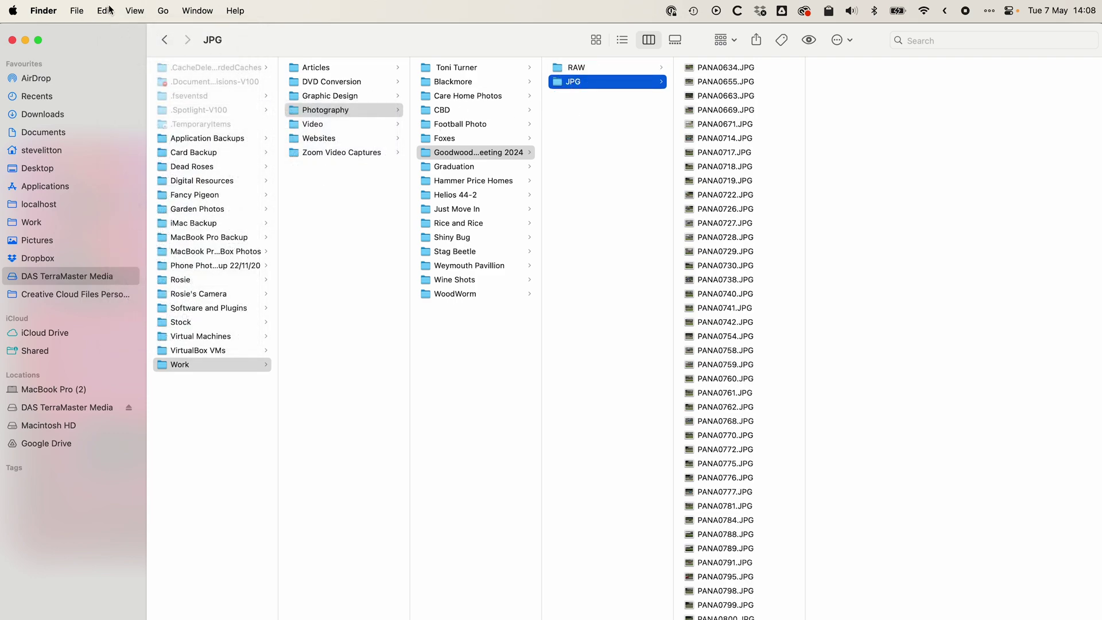
{"action": "left_click", "coordinate": [134, 11]}
{"action": "mouse_move", "coordinate": [147, 110]}
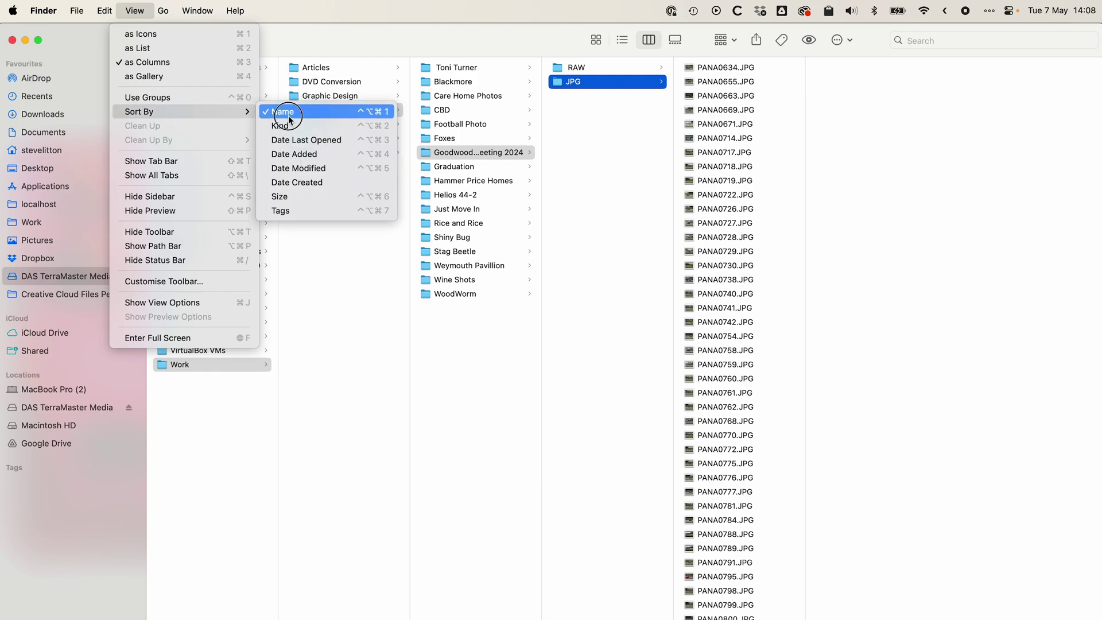
{"action": "left_click", "coordinate": [582, 128]}
Preview PANA0663.JPG, then return to the Goodwood Members Meeting 2024 folder
{"action": "left_click", "coordinate": [718, 95]}
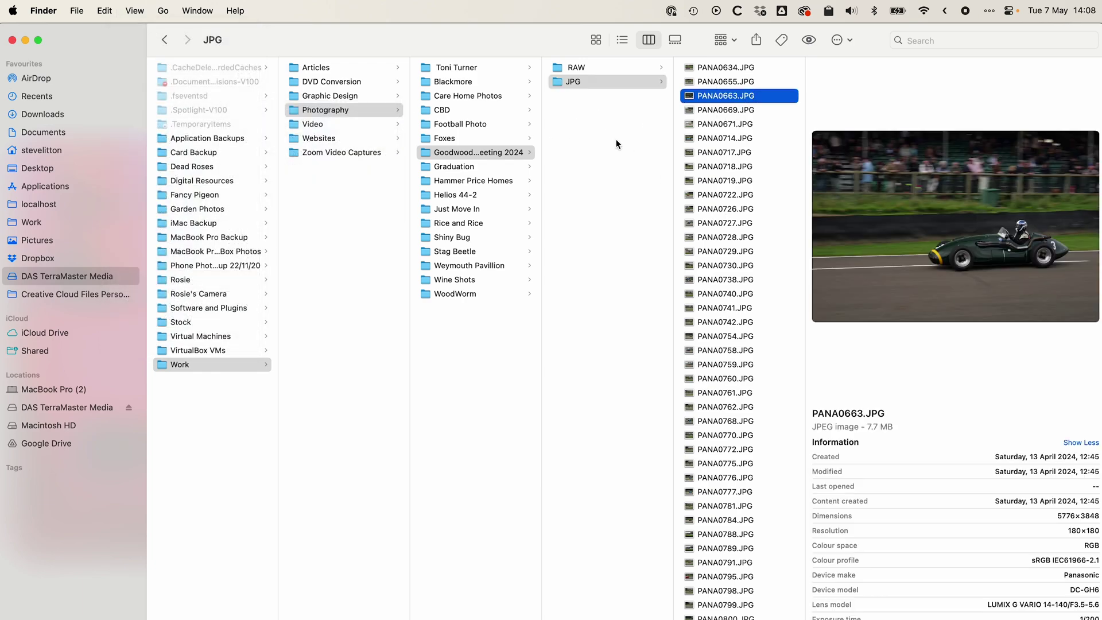
{"action": "left_click", "coordinate": [605, 171]}
{"action": "left_click", "coordinate": [475, 154]}
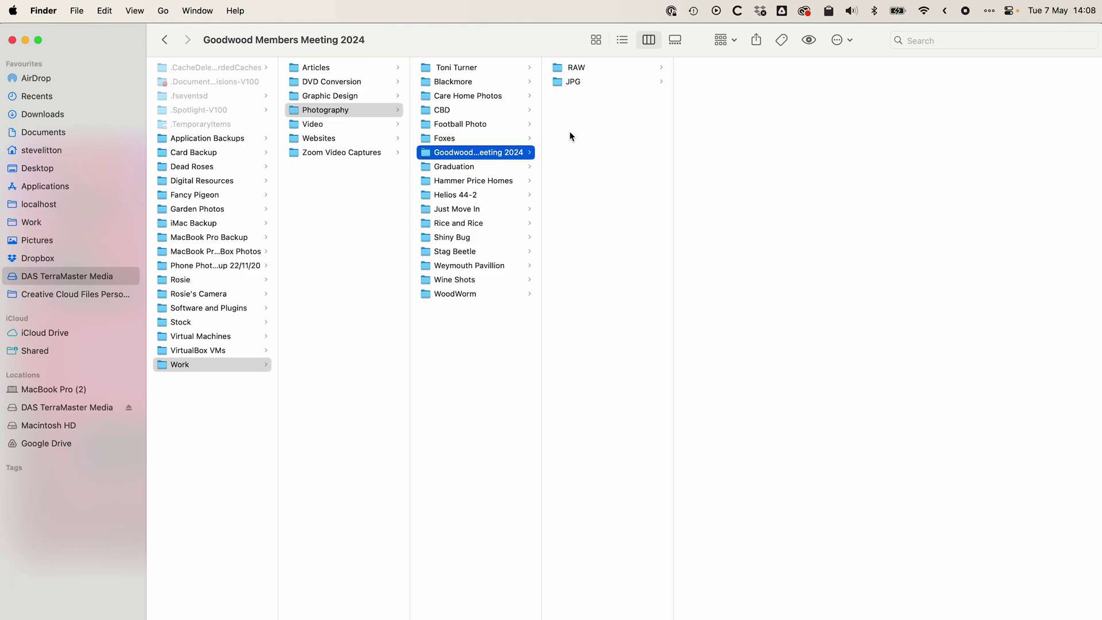
Open the JPG subfolder and scroll through its PANA JPG photos
{"action": "left_click", "coordinate": [570, 84]}
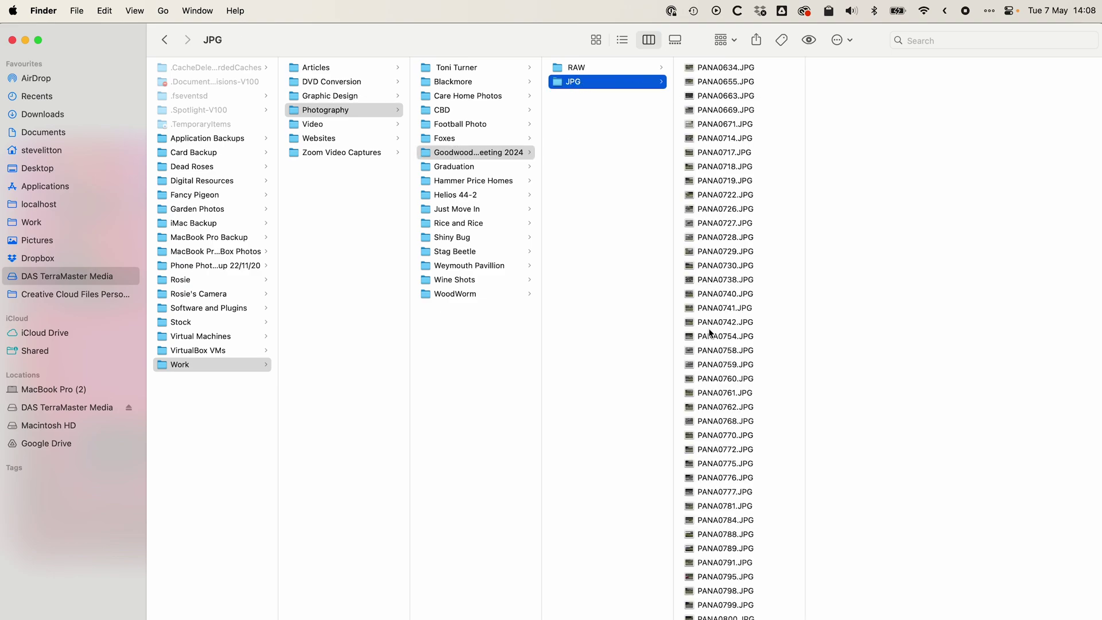
{"action": "scroll", "coordinate": [714, 324], "scroll_direction": "down", "scroll_amount": 5}
{"action": "scroll", "coordinate": [715, 323], "scroll_direction": "up", "scroll_amount": 10}
Preview PANA1531, PANA1509, PANA1456, PANA1373, and finally PANA1272.JPG in turn
{"action": "scroll", "coordinate": [712, 476], "scroll_direction": "down", "scroll_amount": 20}
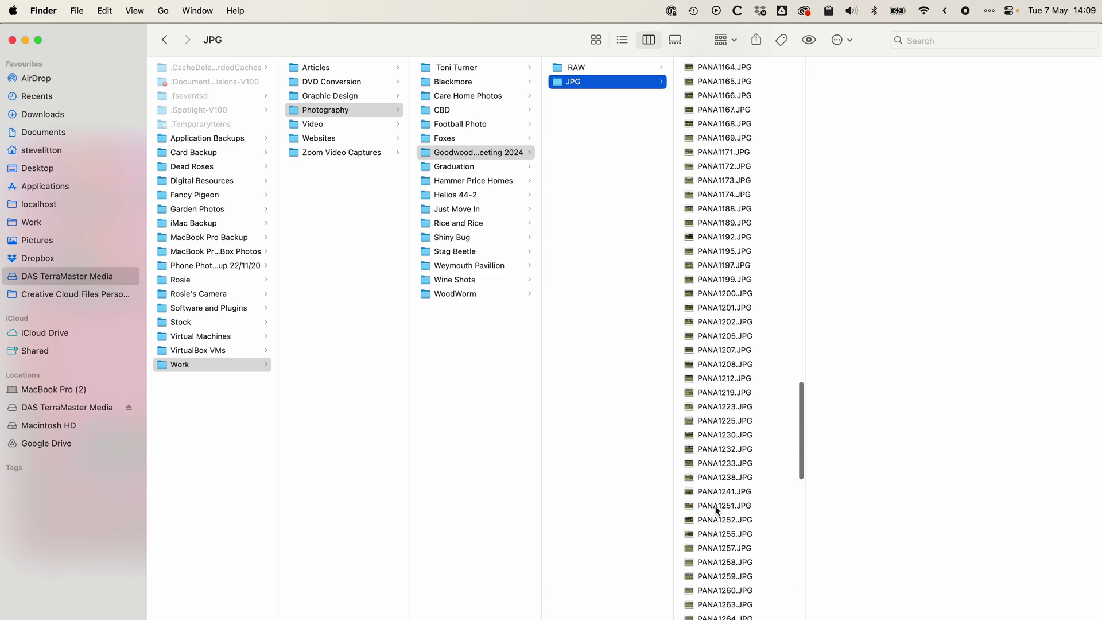
{"action": "scroll", "coordinate": [715, 505], "scroll_direction": "up", "scroll_amount": 1}
{"action": "left_click", "coordinate": [715, 475]}
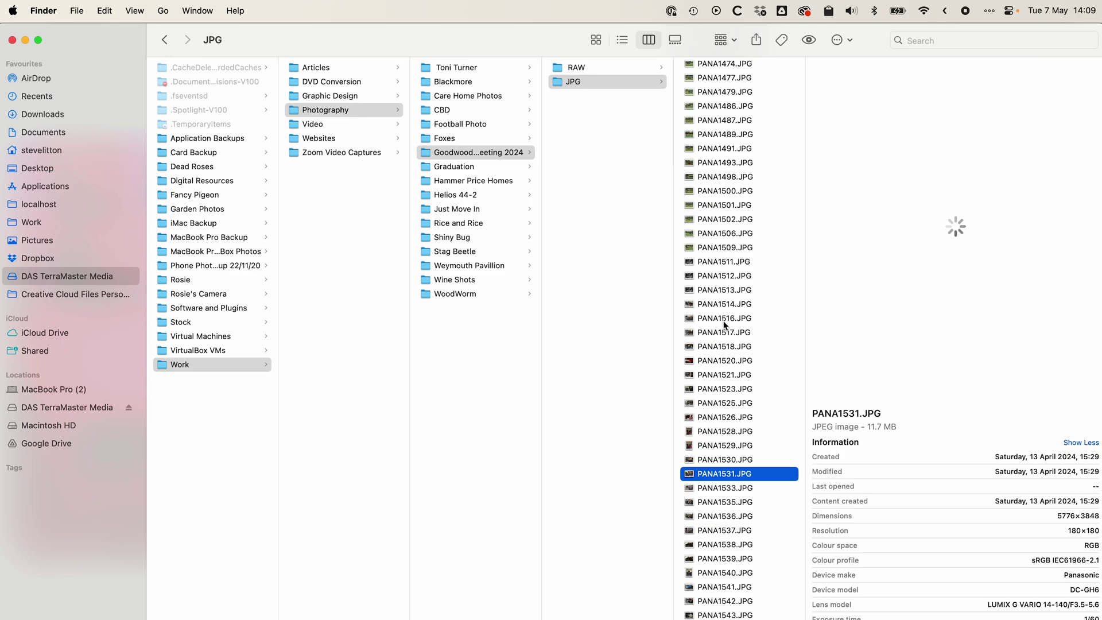
{"action": "left_click", "coordinate": [719, 250]}
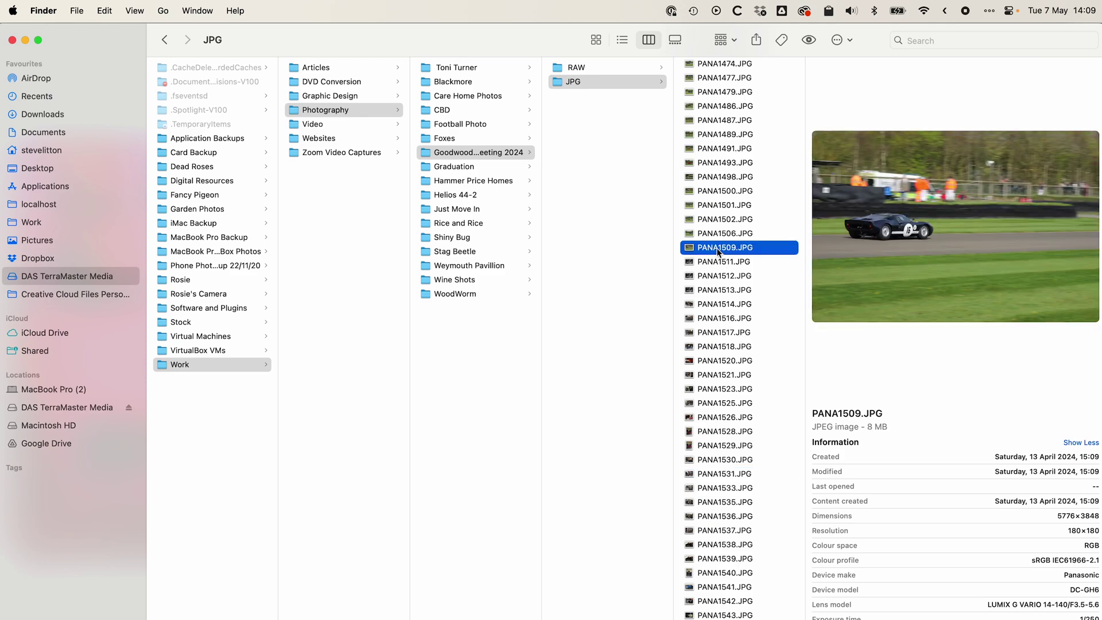
{"action": "scroll", "coordinate": [717, 253], "scroll_direction": "up", "scroll_amount": 5}
{"action": "left_click", "coordinate": [714, 179]}
{"action": "scroll", "coordinate": [715, 195], "scroll_direction": "up", "scroll_amount": 9}
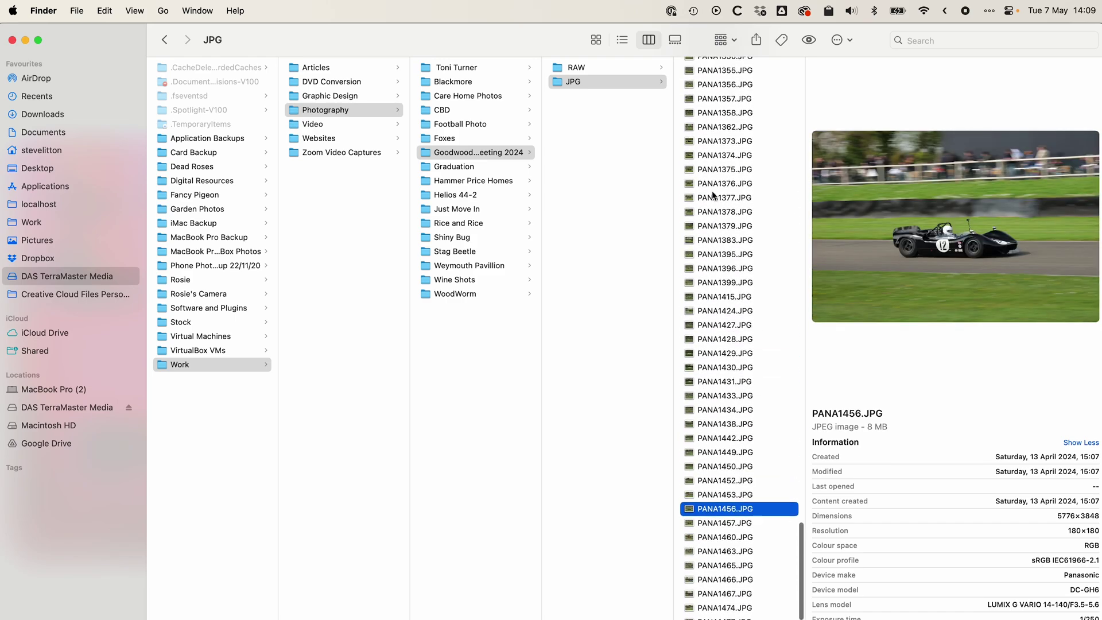
{"action": "left_click", "coordinate": [714, 197]}
{"action": "scroll", "coordinate": [713, 194], "scroll_direction": "up", "scroll_amount": 11}
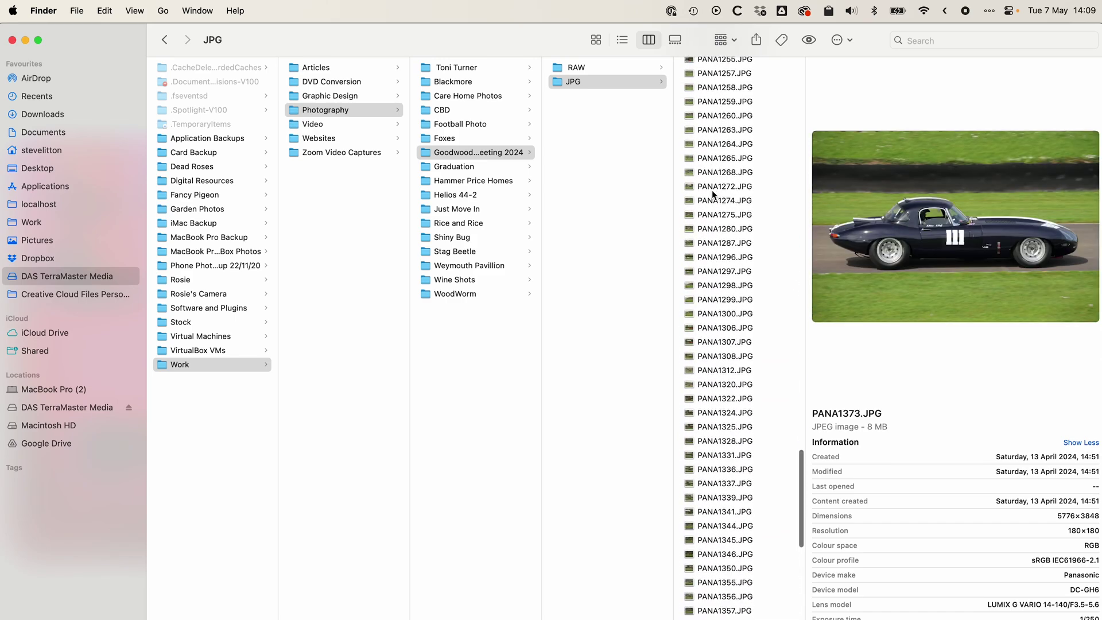
{"action": "left_click", "coordinate": [712, 190]}
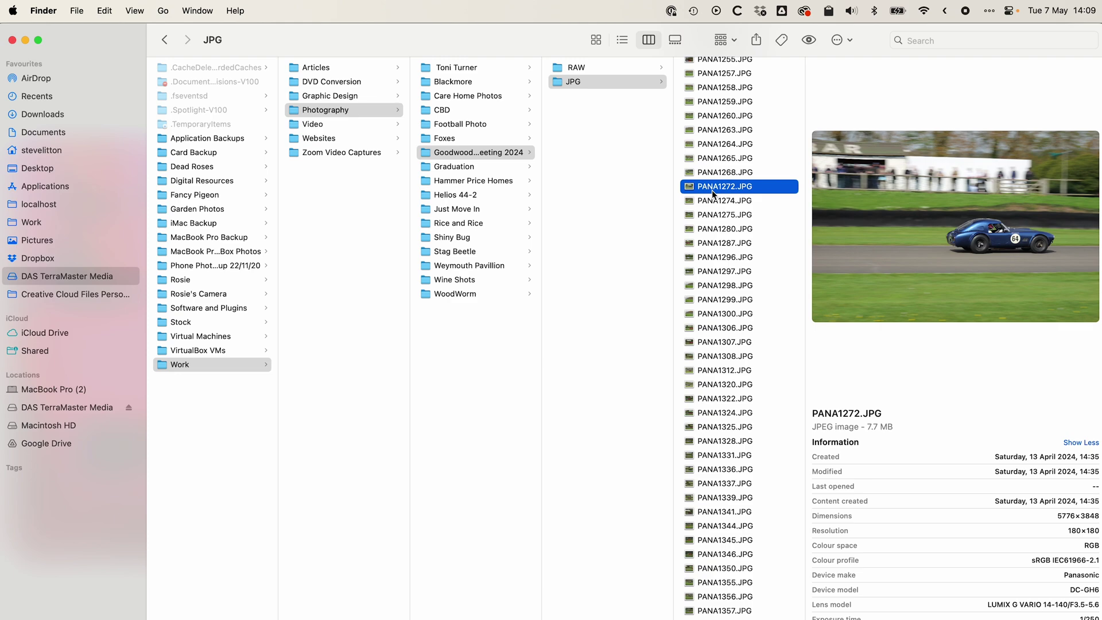